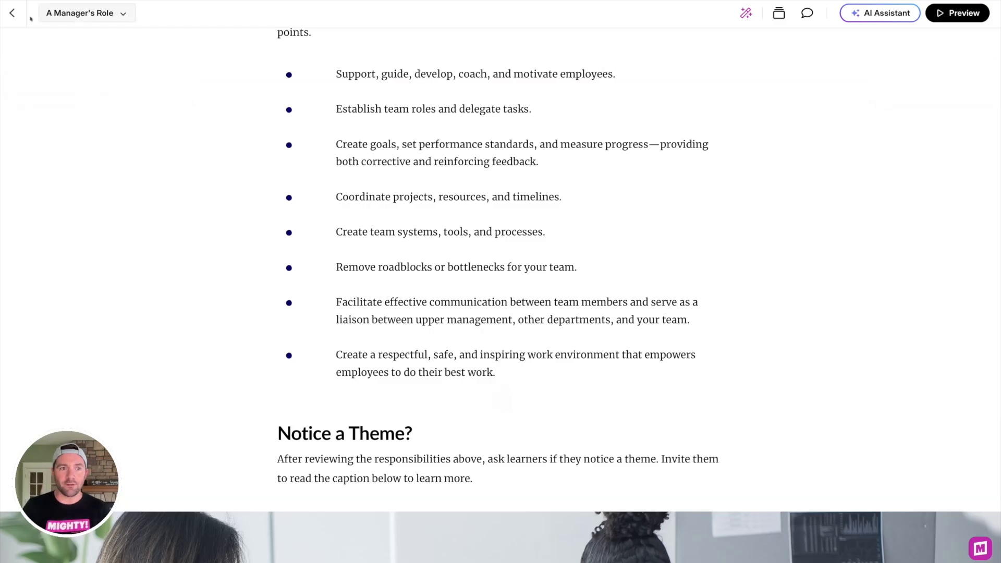
Step: Review the course theme's color and font settings and the course description's text formatting options
click(12, 13)
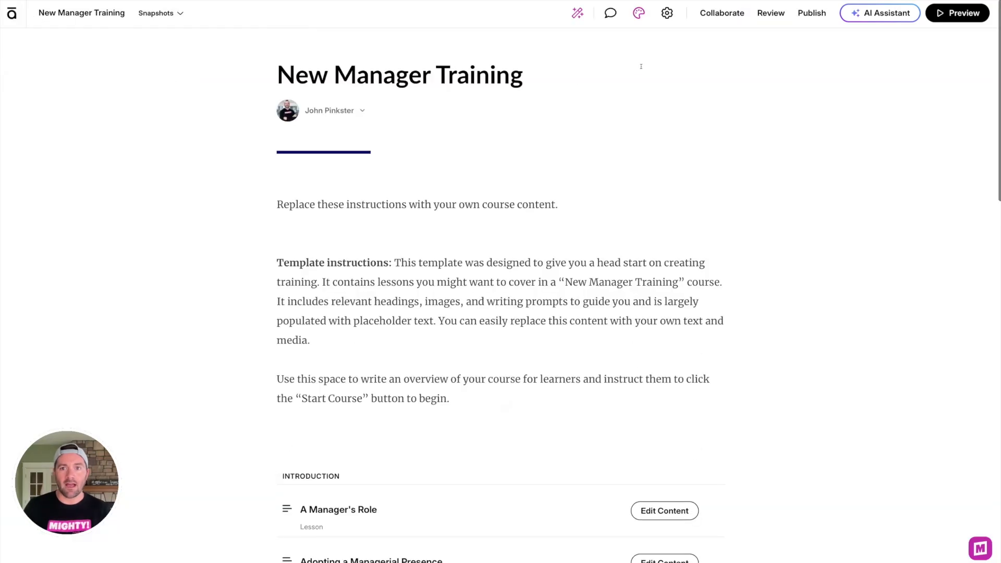
click(638, 13)
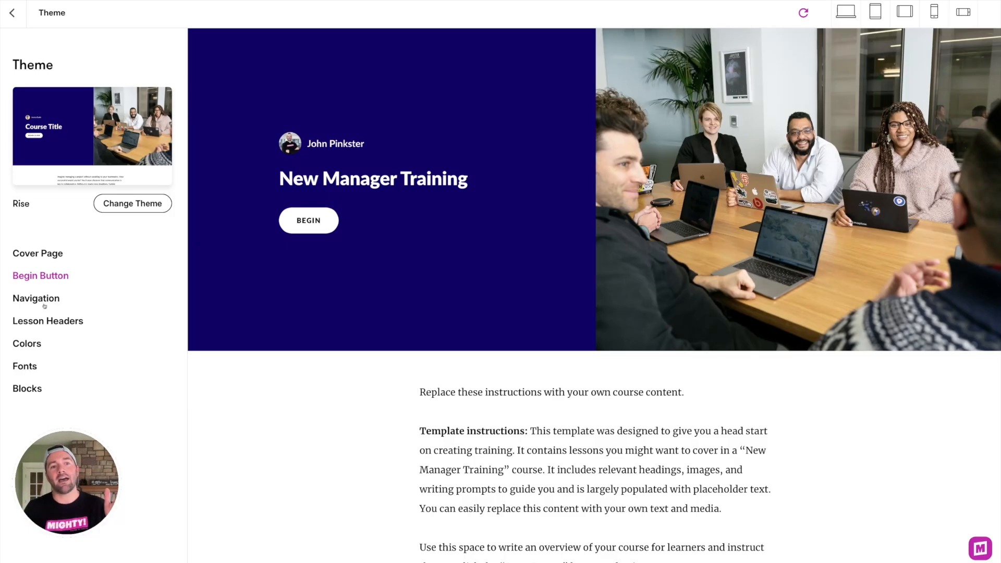
click(36, 342)
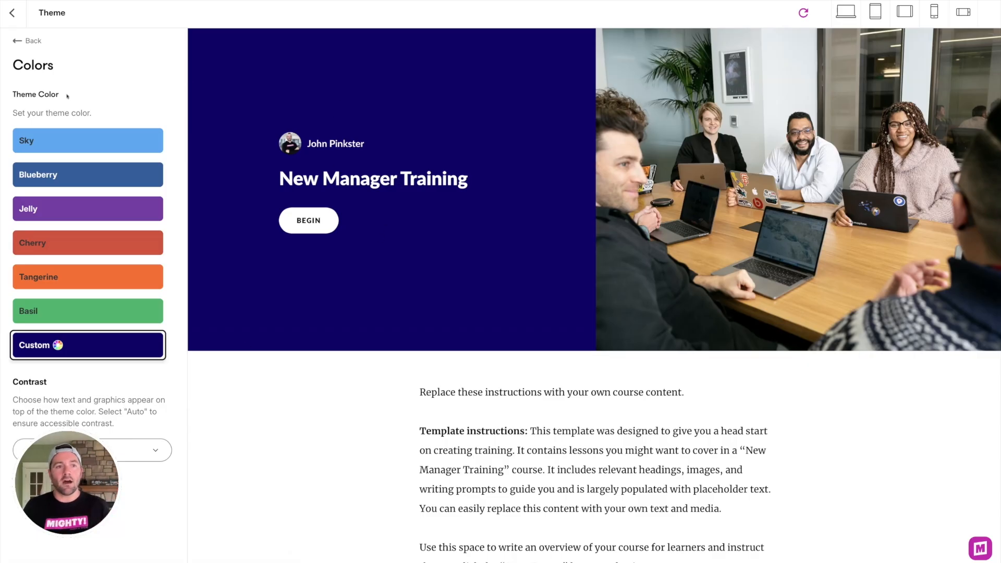
click(27, 41)
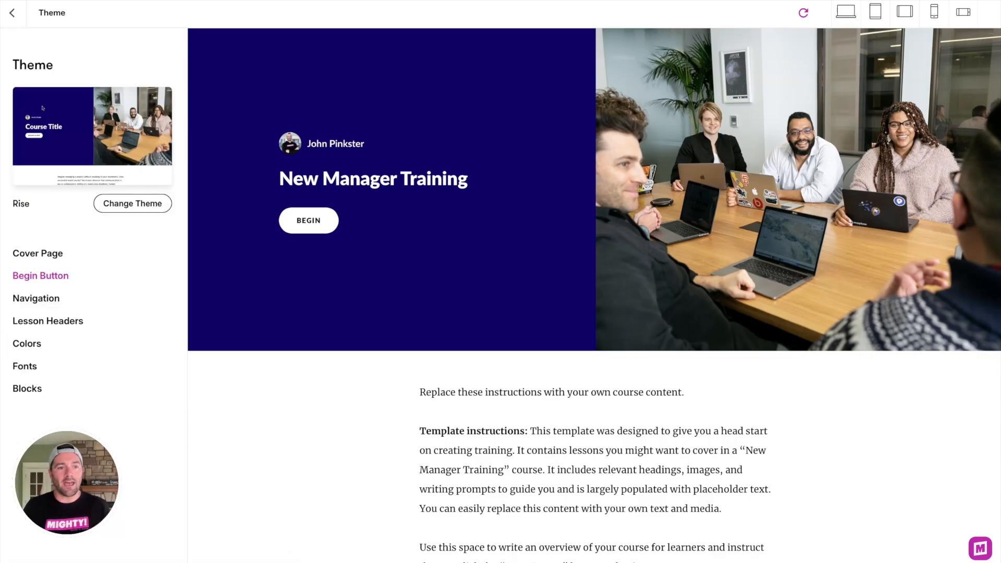
click(28, 366)
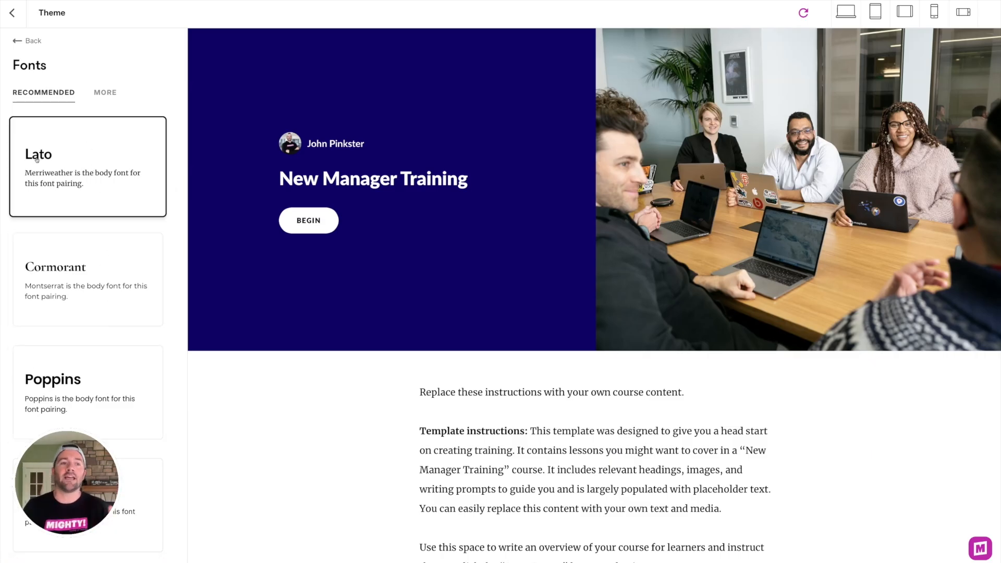
click(104, 93)
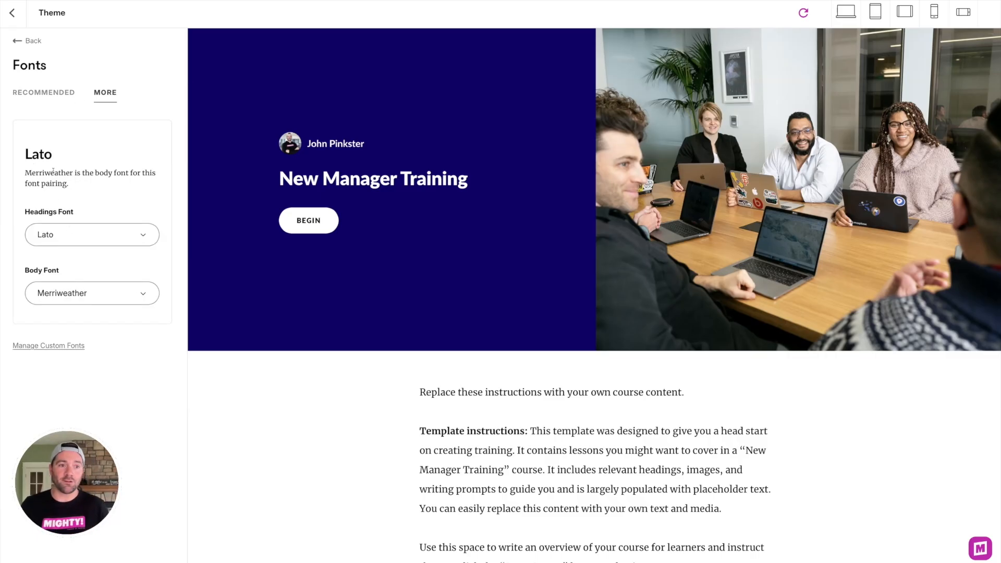
click(24, 41)
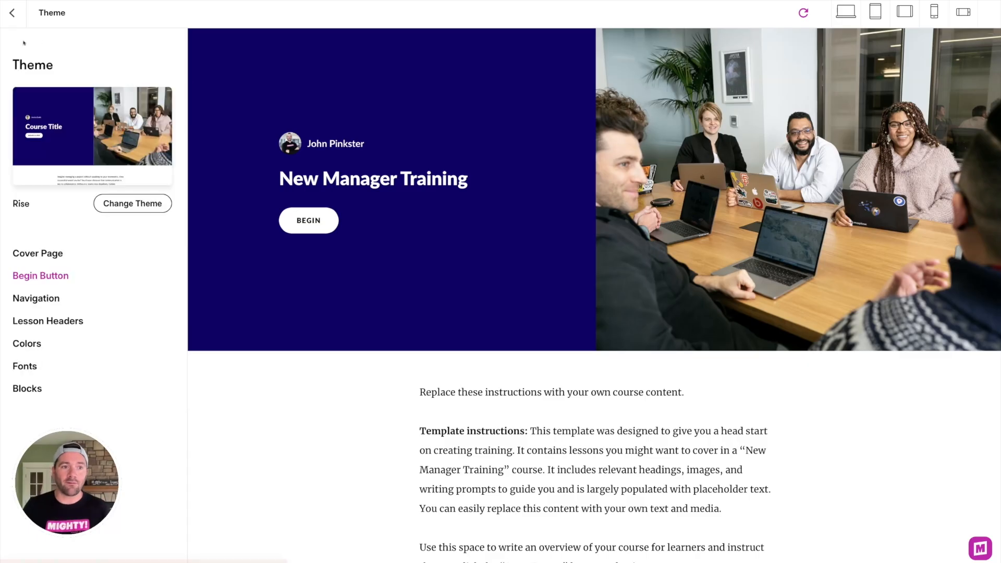
click(13, 15)
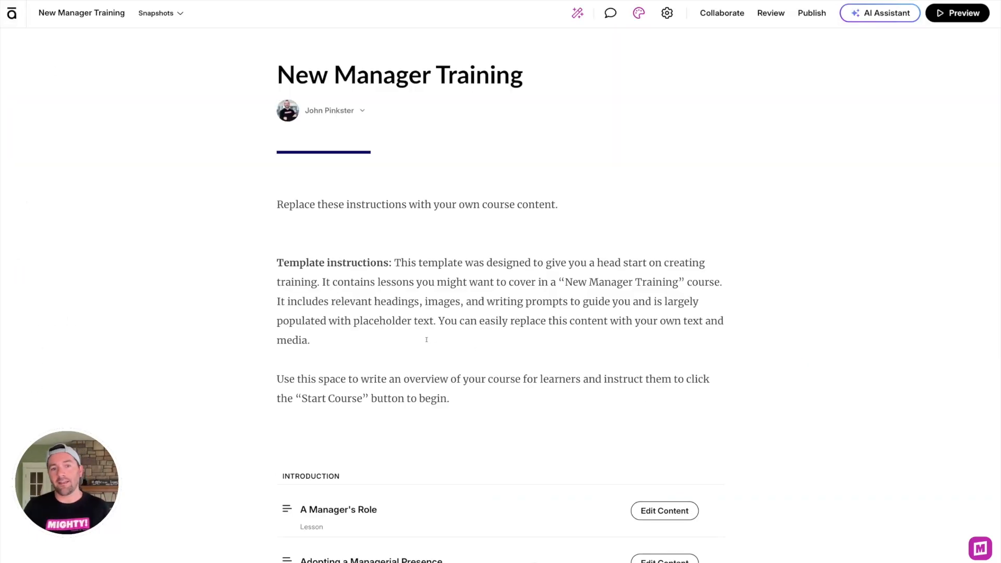
drag(466, 402, 247, 195)
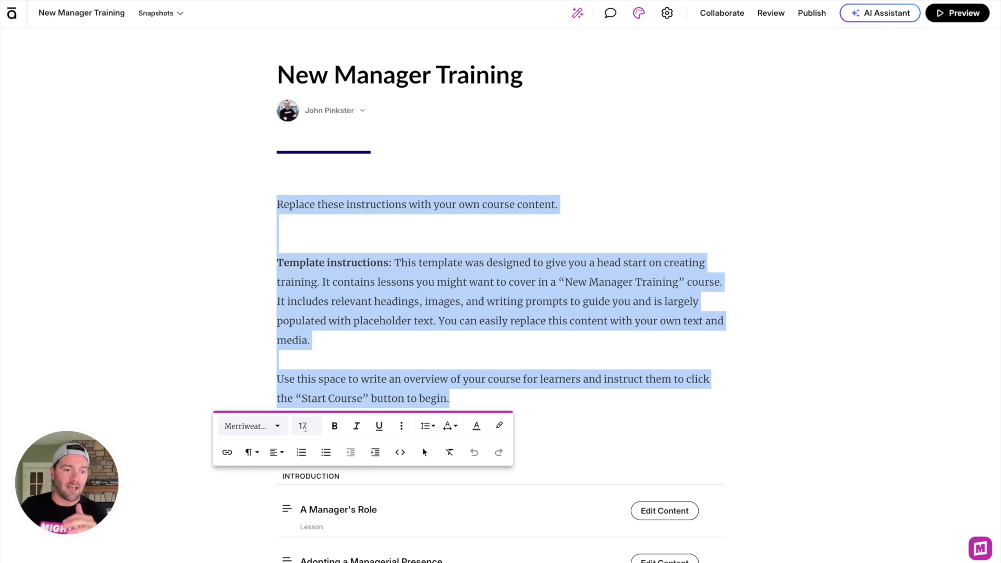
click(396, 347)
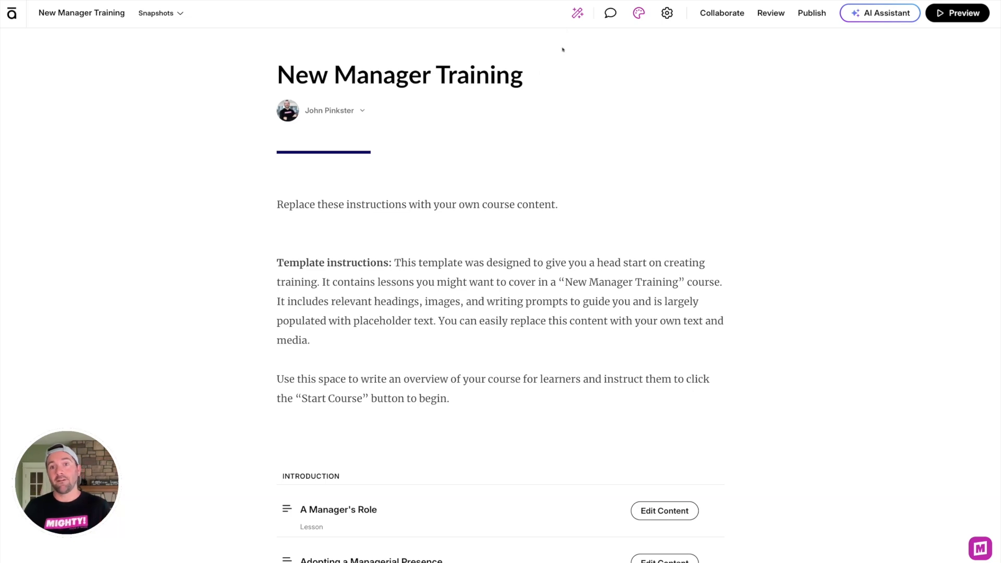
Step: Create a global color style named Off Black with the color #1F1F1F
click(578, 15)
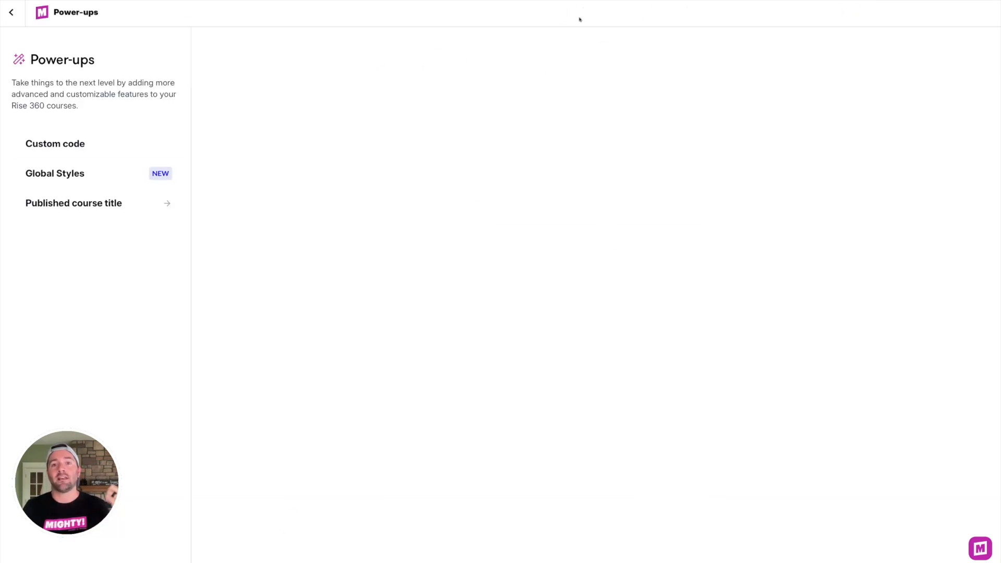
click(112, 175)
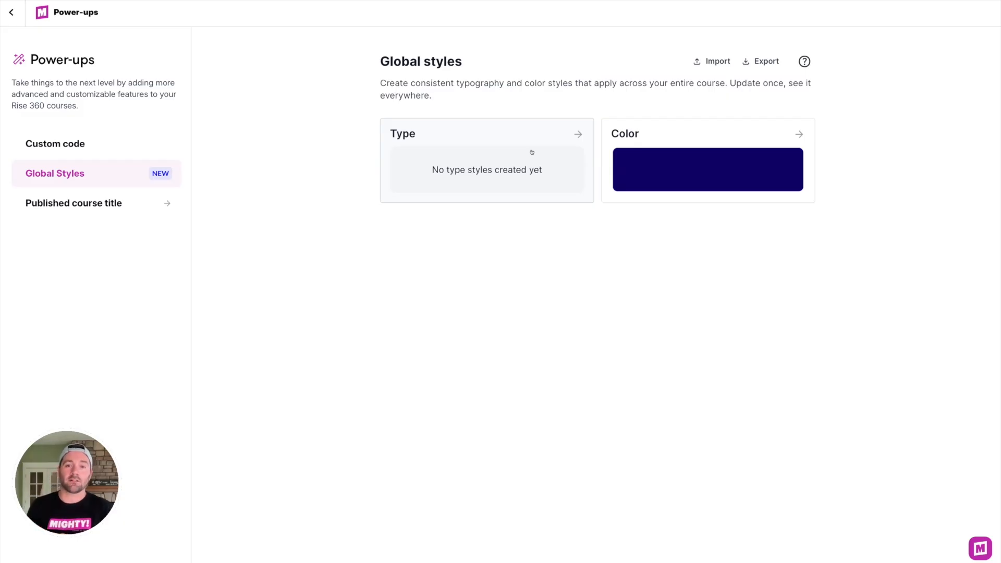
click(660, 134)
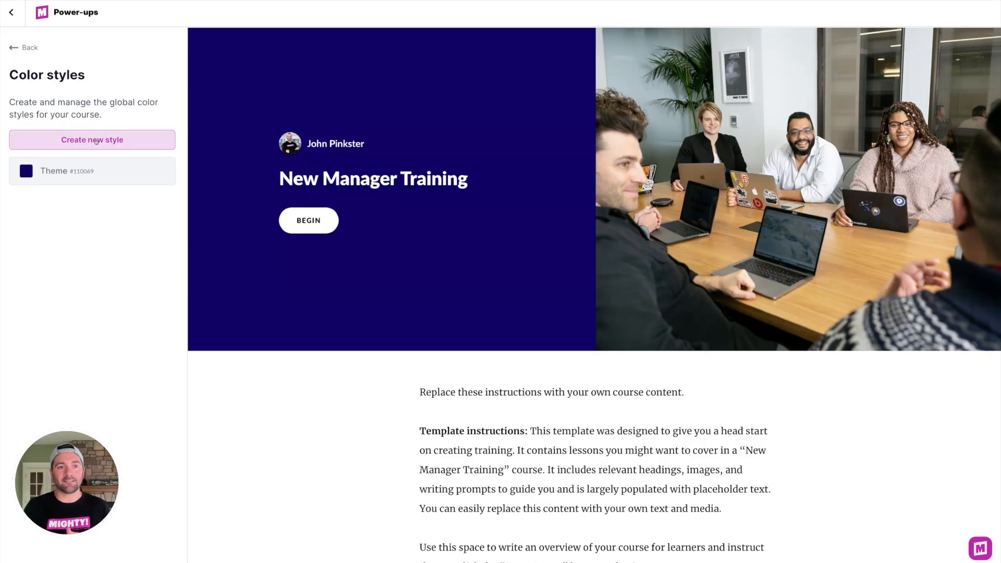
click(96, 146)
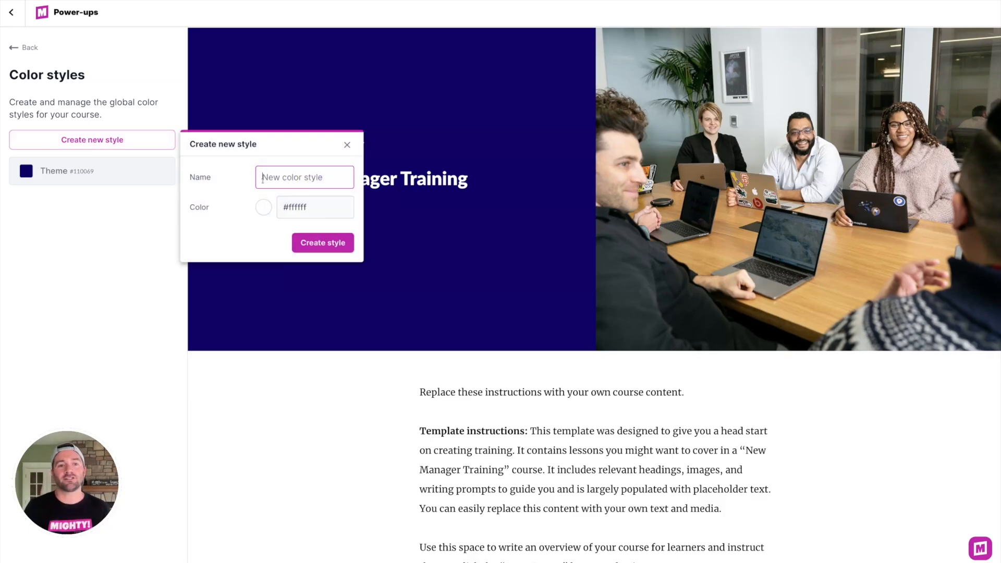
text(Off Black)
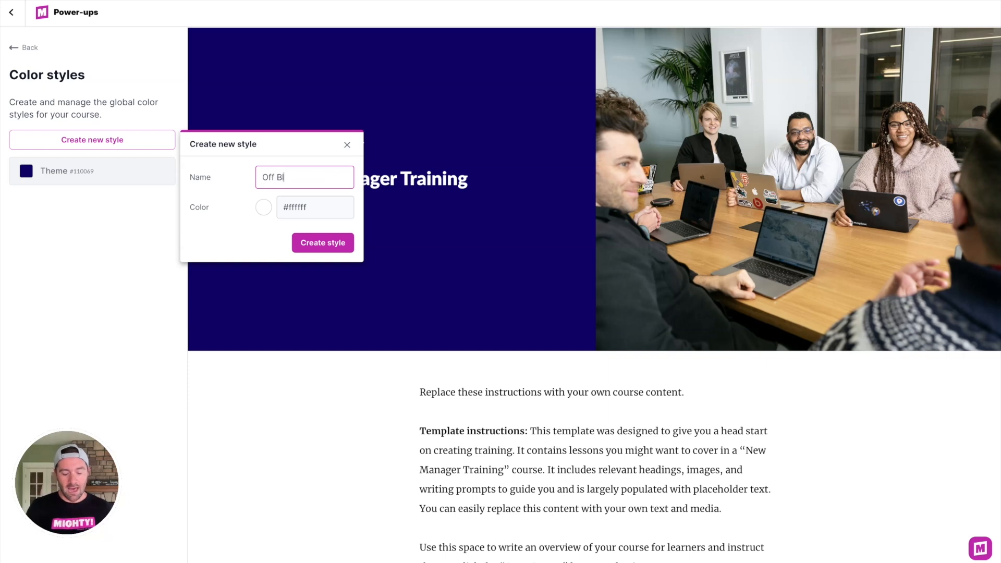
click(264, 208)
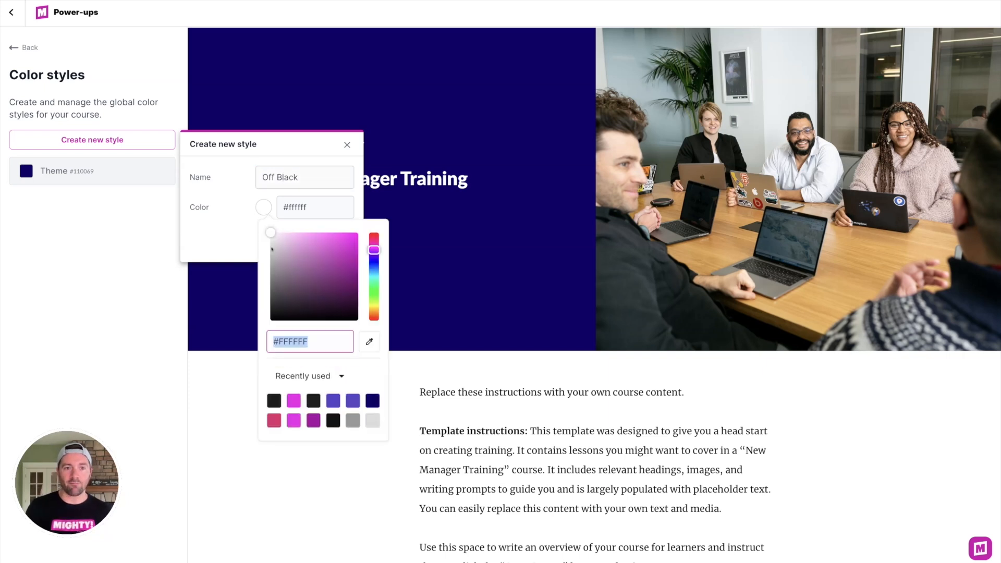
drag(288, 289, 268, 311)
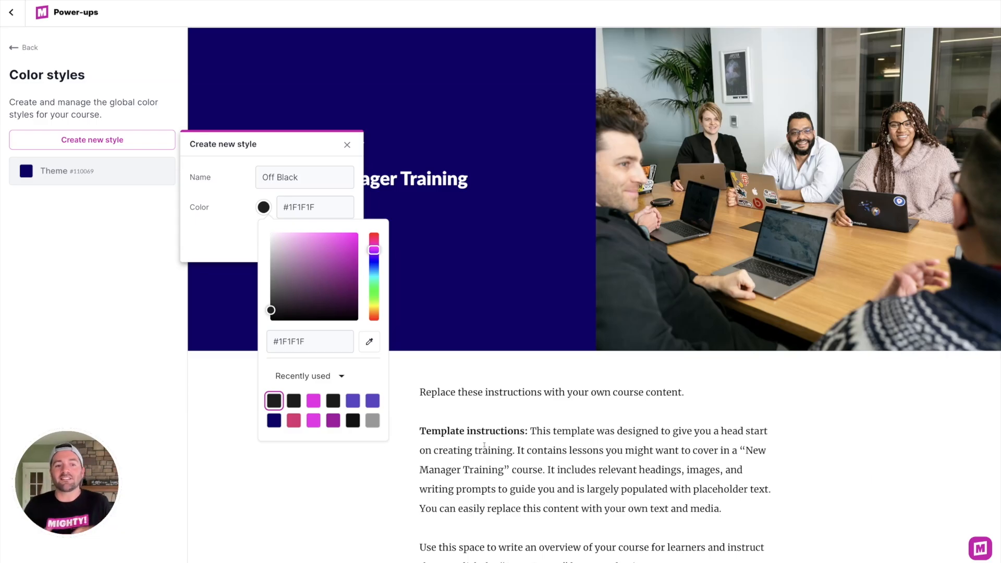
click(290, 208)
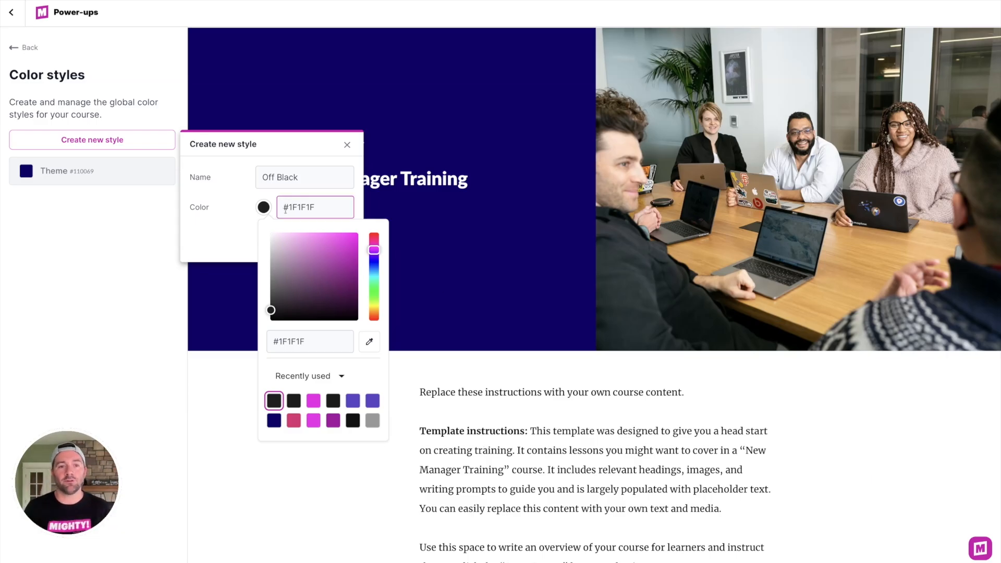
click(224, 234)
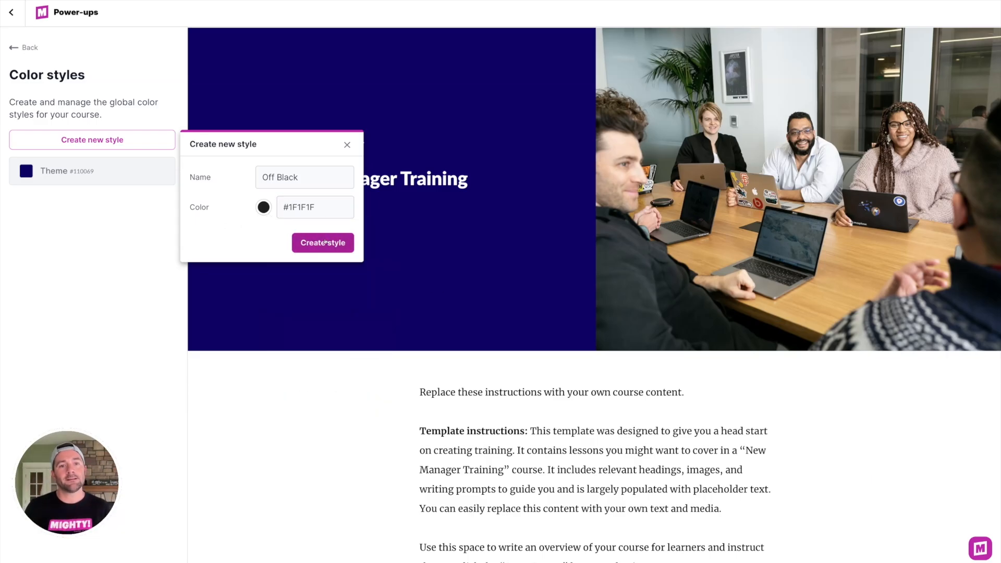
click(319, 242)
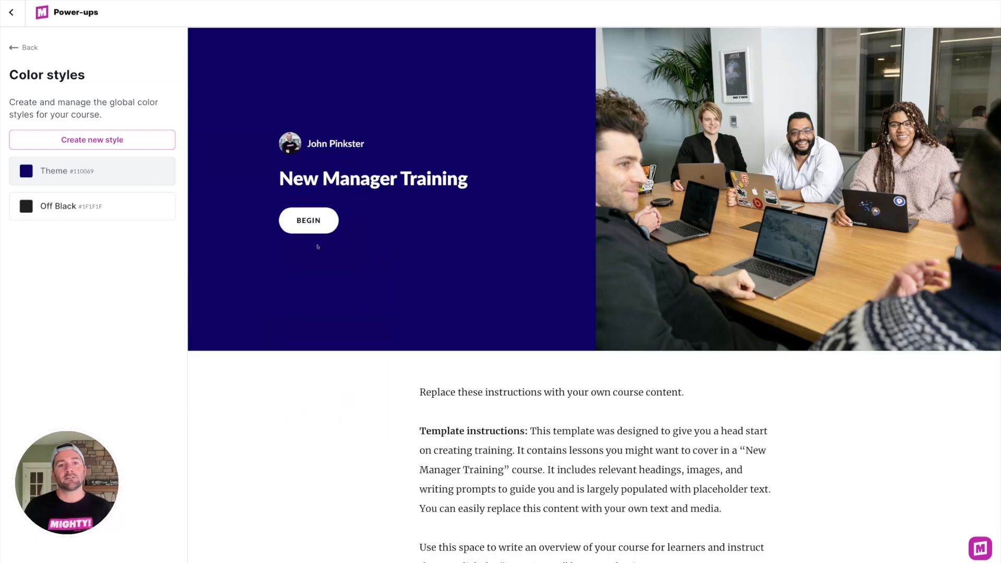
Step: Create a global color style named Secondary Accent with the color #462BCF
click(89, 140)
text(Secon)
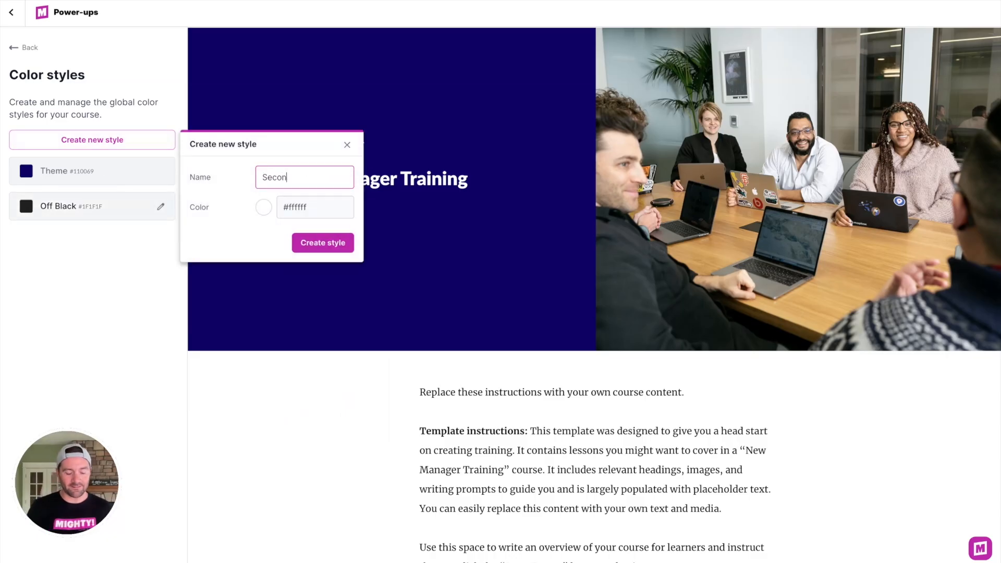
text(dary Accent)
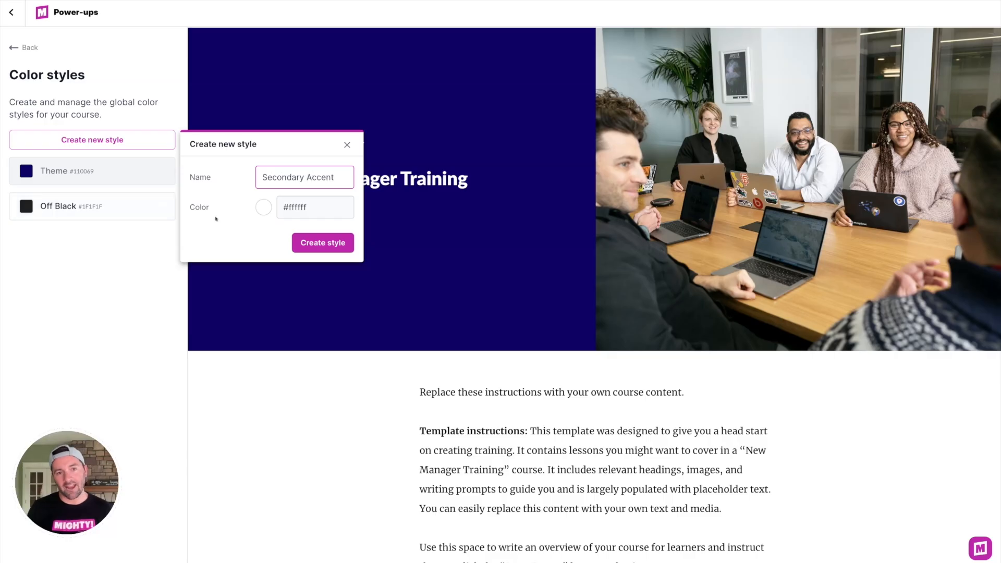
click(263, 207)
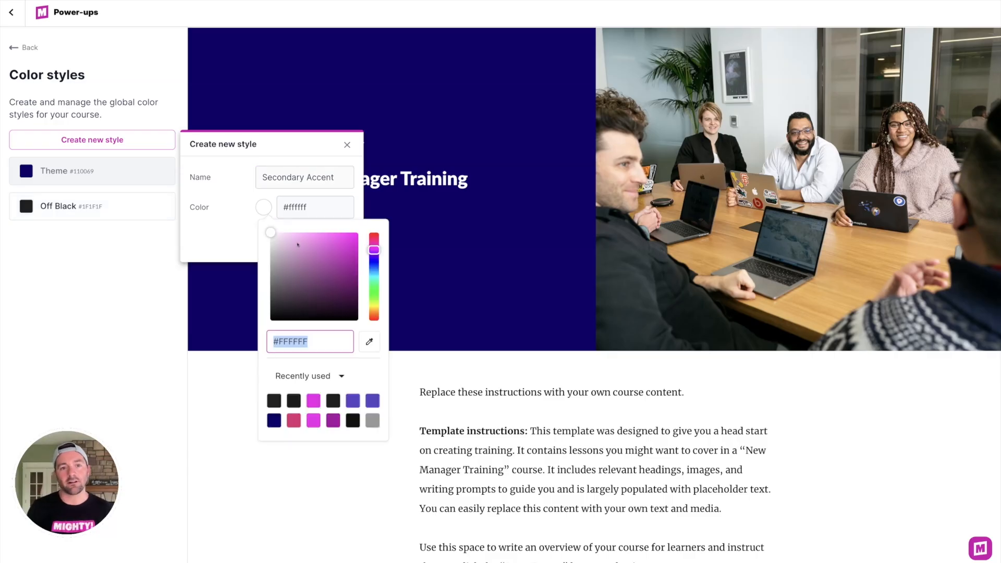
click(352, 400)
mouse_move(338, 263)
mouse_down()
mouse_move(353, 251)
mouse_move(340, 249)
mouse_up()
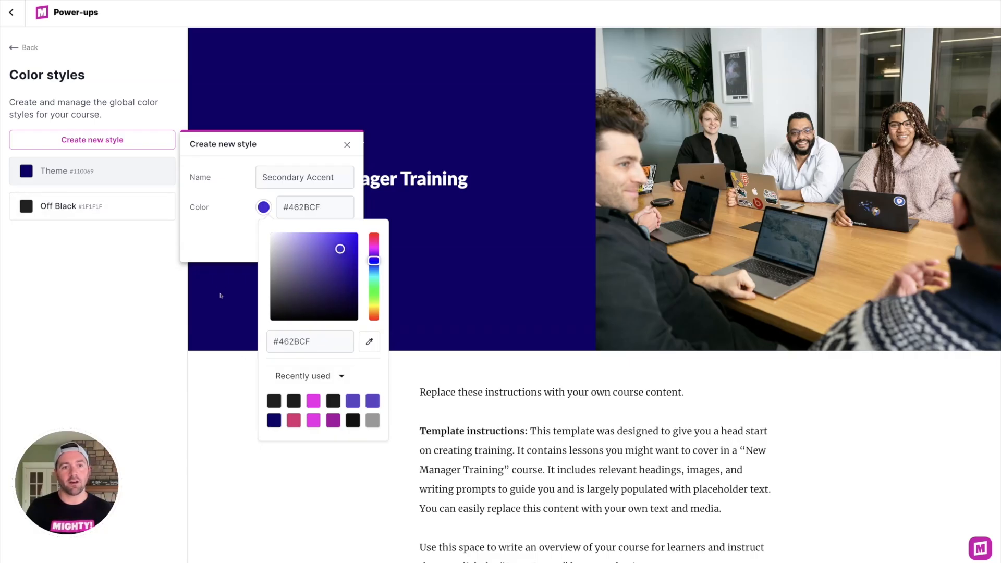
click(216, 246)
click(323, 243)
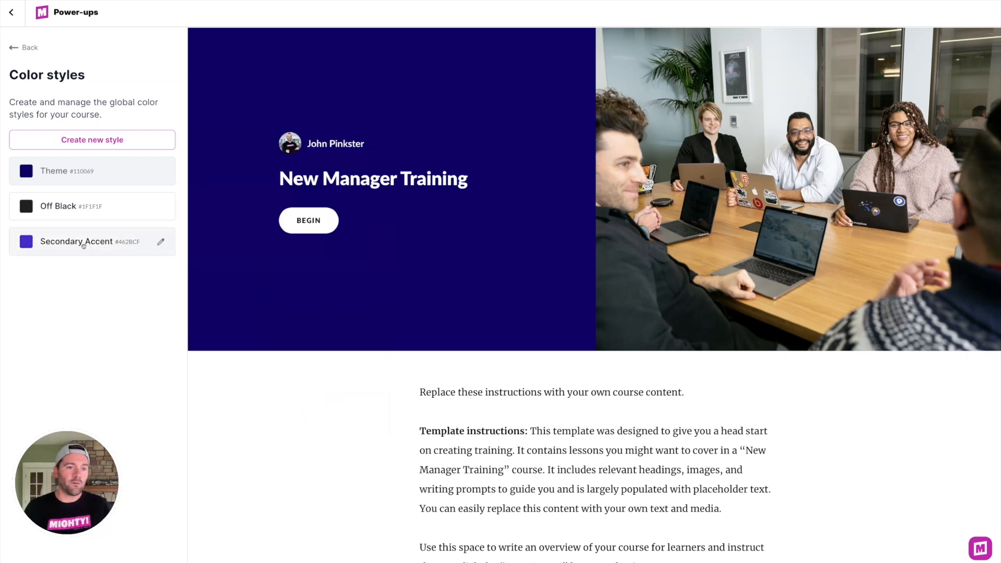
Step: Reorder the color styles so Secondary Accent sits above Off Black, and return to the course
drag(83, 246, 83, 206)
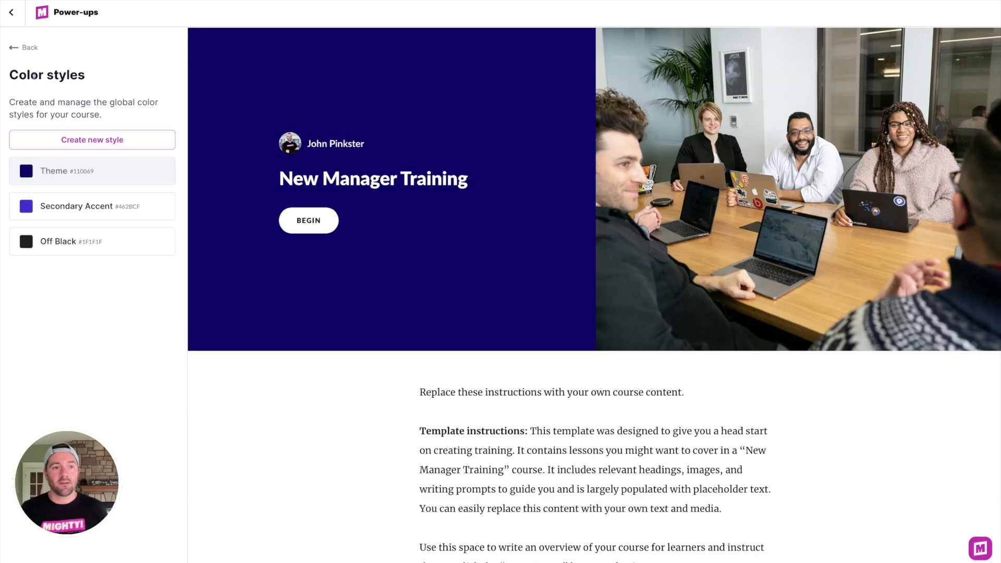
click(11, 20)
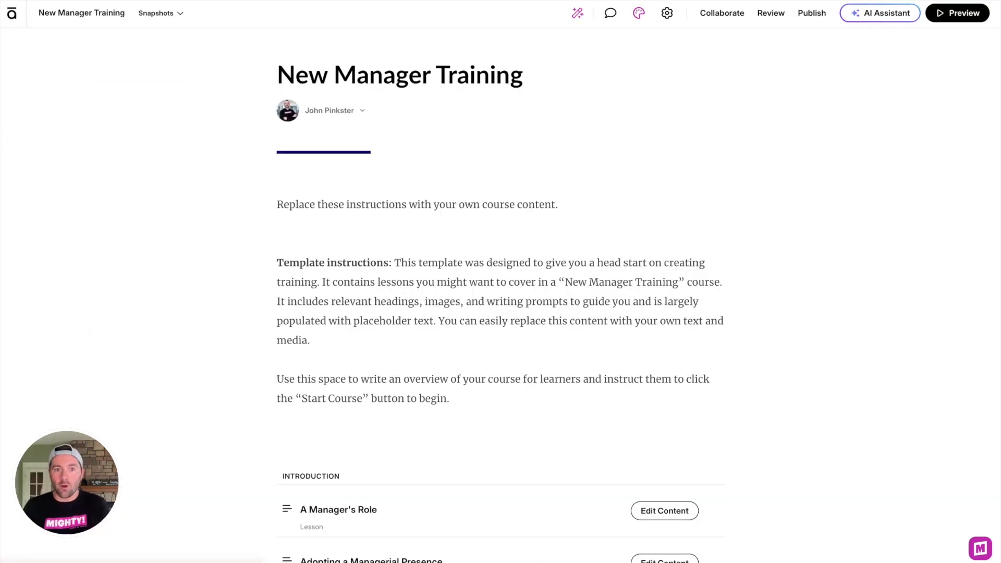
Step: Apply the Off Black color style as the text color of the course description paragraphs
drag(464, 398, 277, 201)
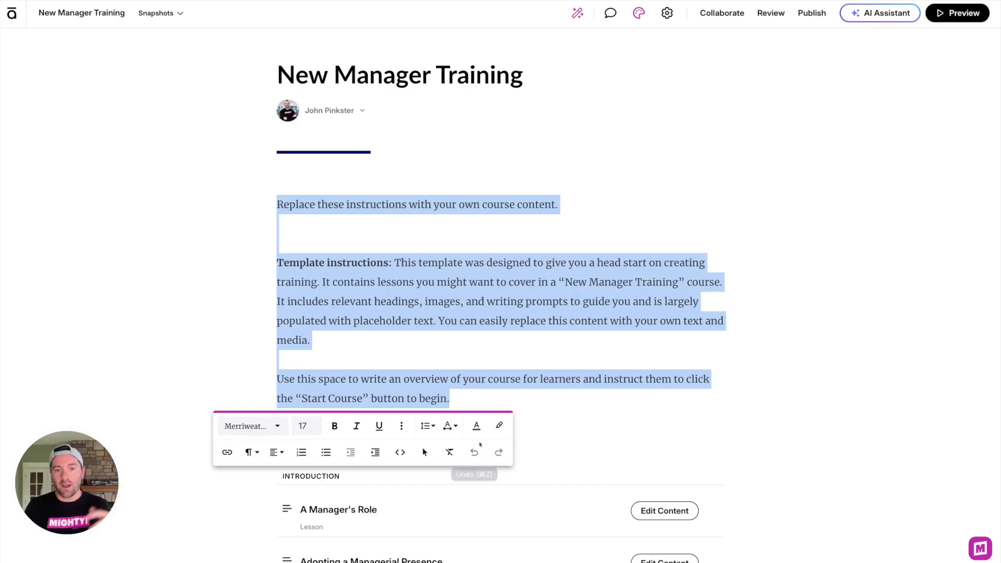
click(476, 426)
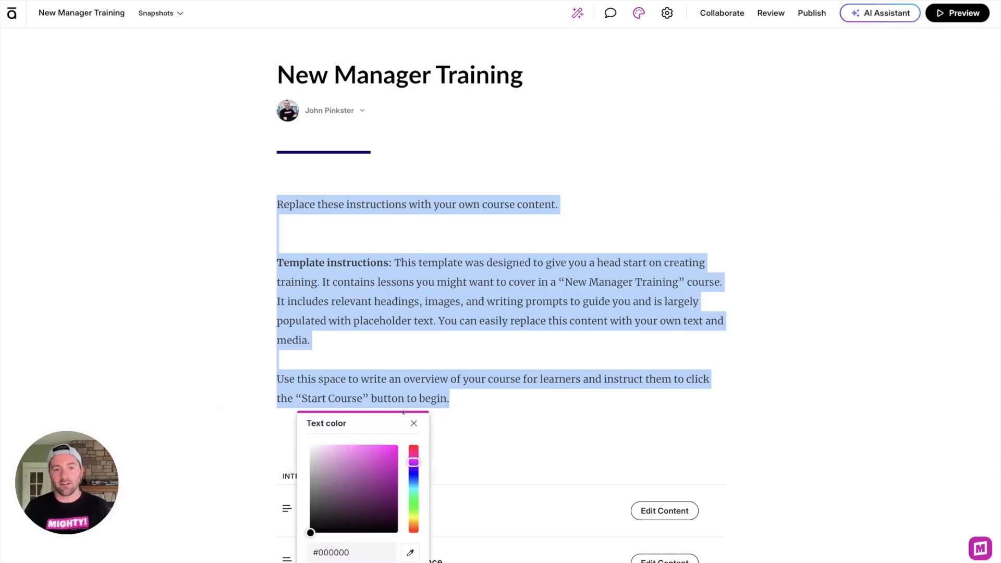
scroll(502, 391, down, 3)
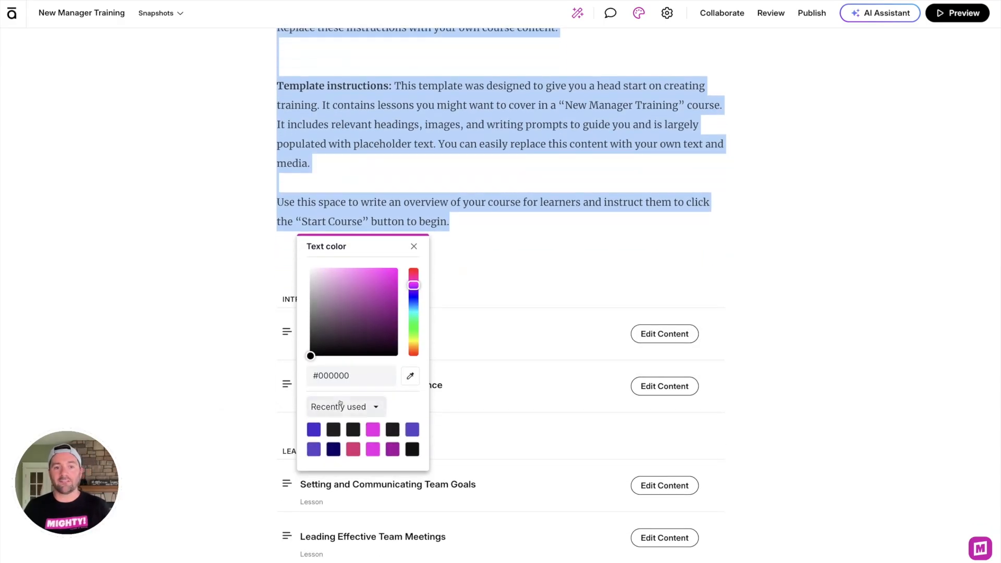
click(339, 405)
click(344, 426)
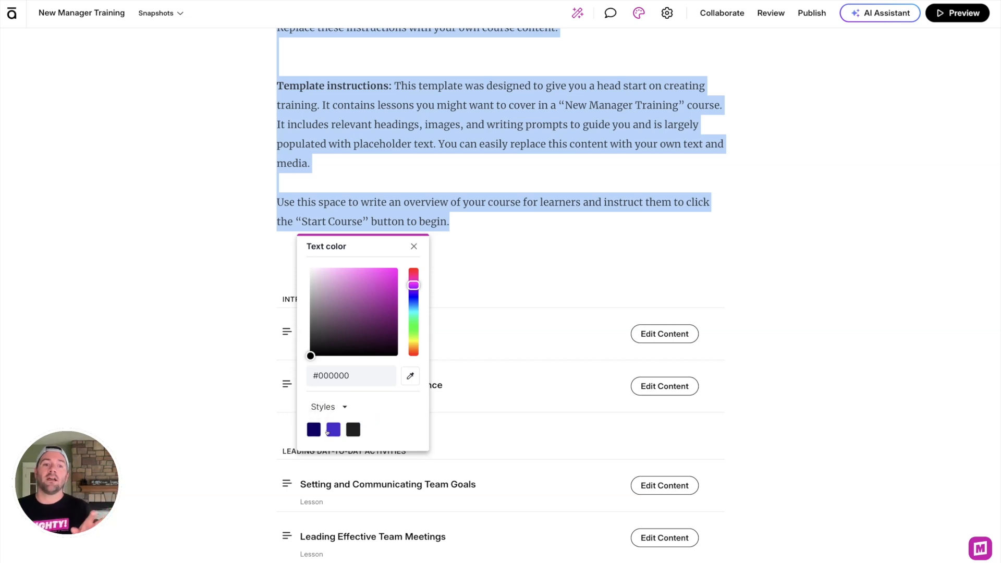
click(353, 430)
click(521, 242)
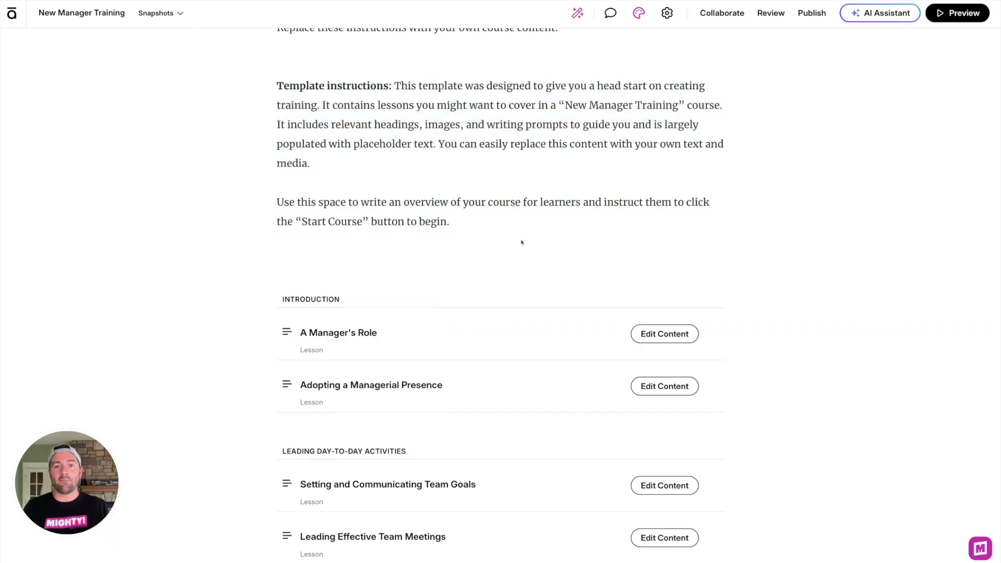
Step: Open the Global Styles power-up to review the course's color styles
scroll(502, 273, down, 1)
scroll(643, 384, up, 3)
scroll(644, 385, up, 1)
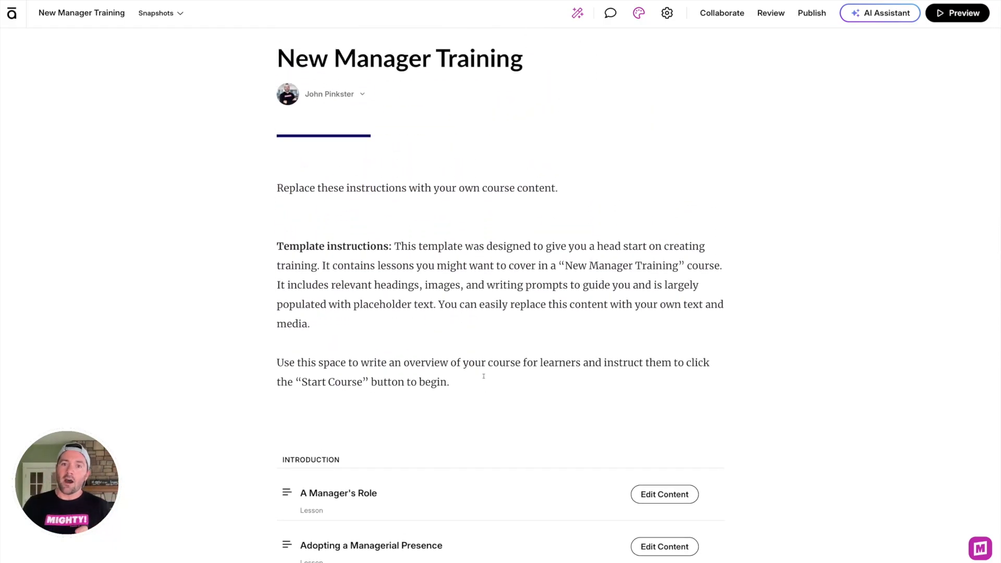
click(577, 18)
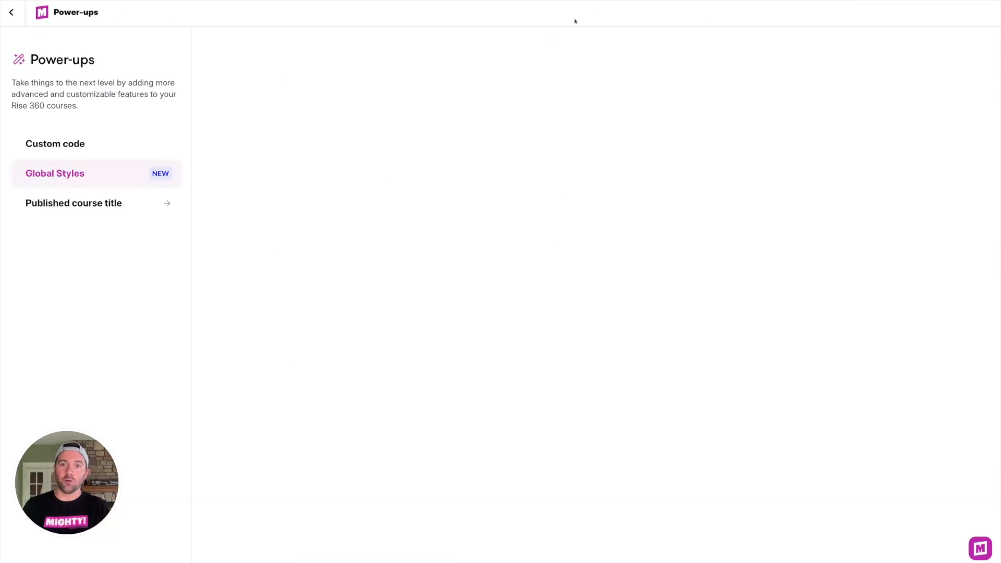
click(135, 172)
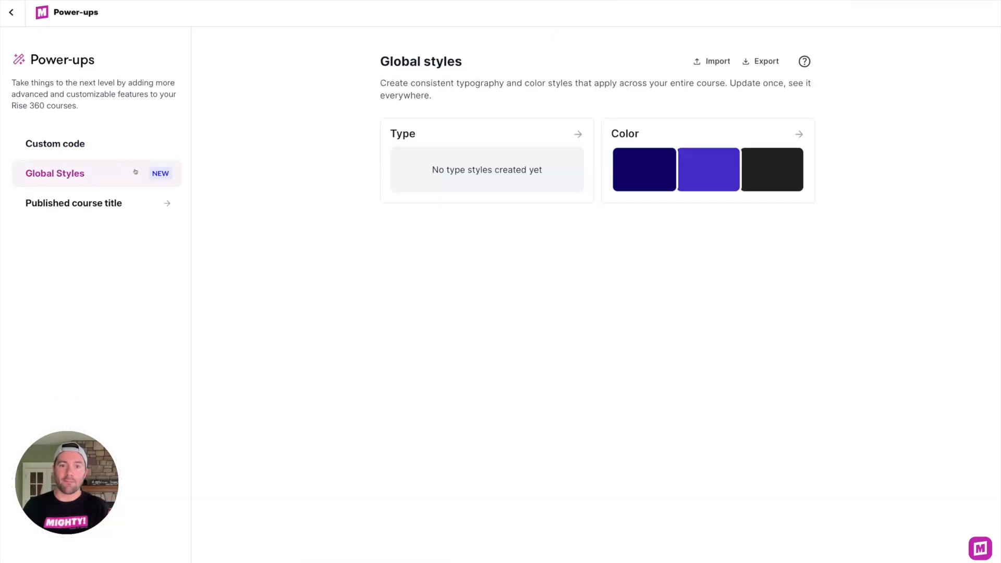
Step: Open the type styles and create a new type style named Body
click(456, 134)
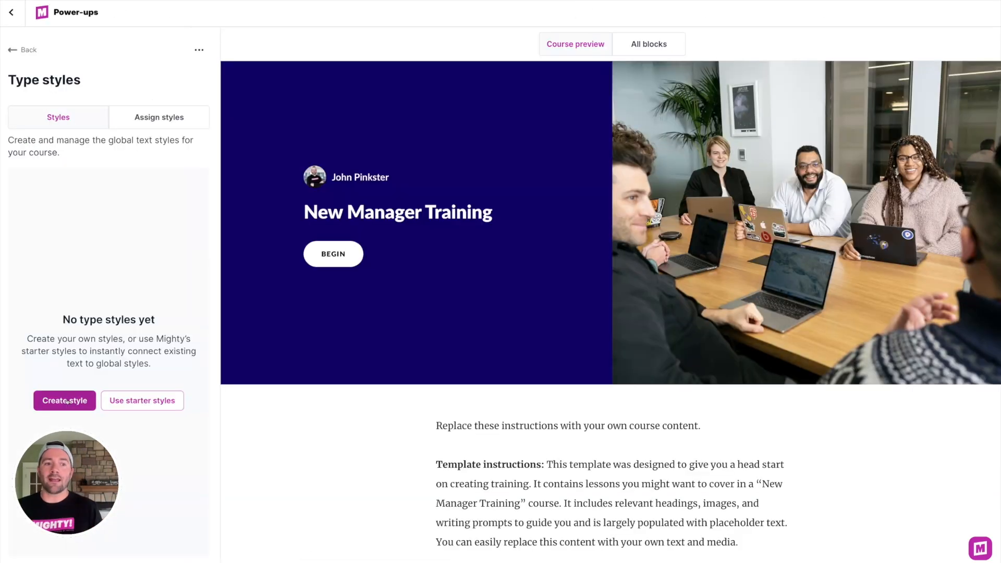
click(65, 400)
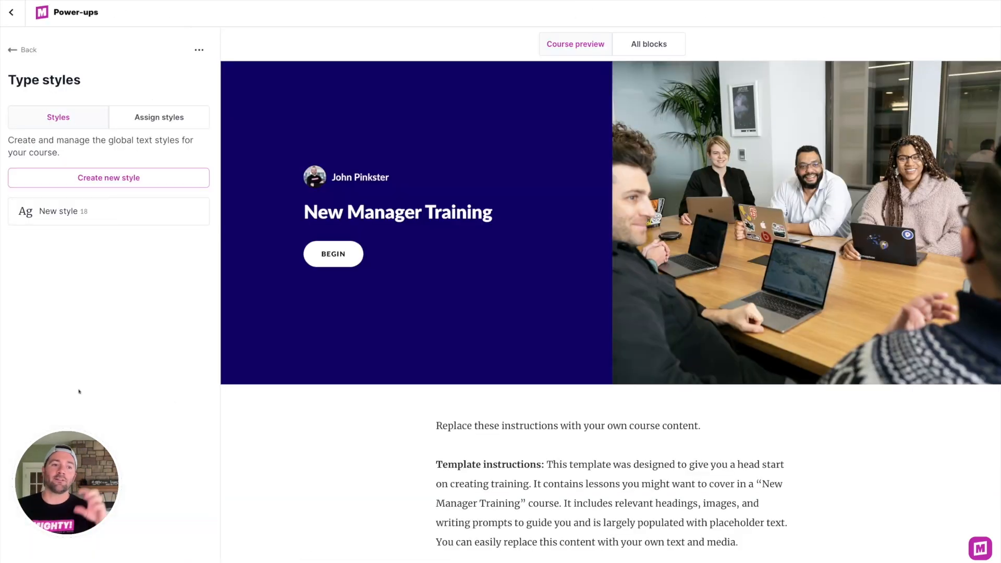
click(376, 242)
key(ctrl+a)
text(Body)
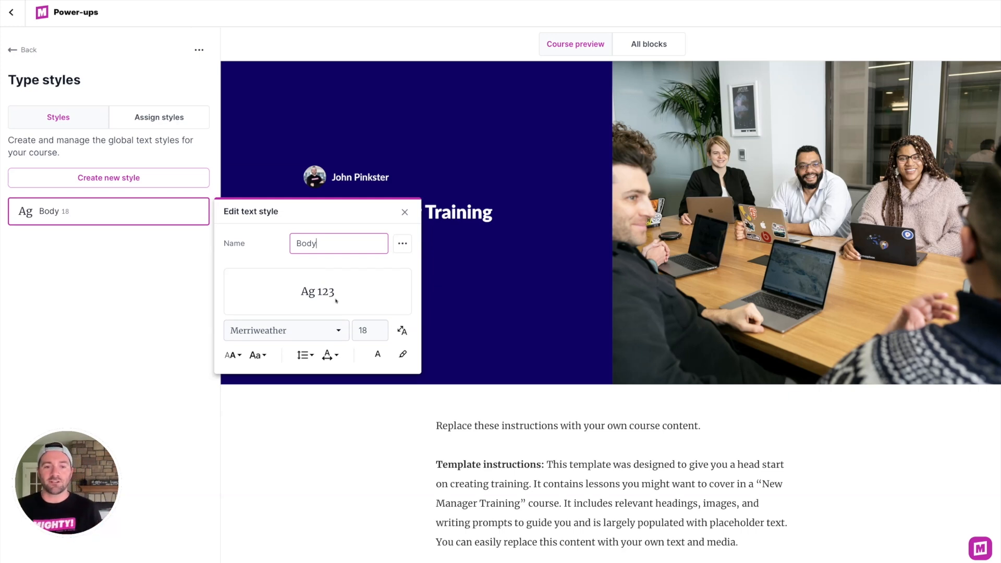
Step: Set the Body style's text color to the Off Black color style
click(368, 331)
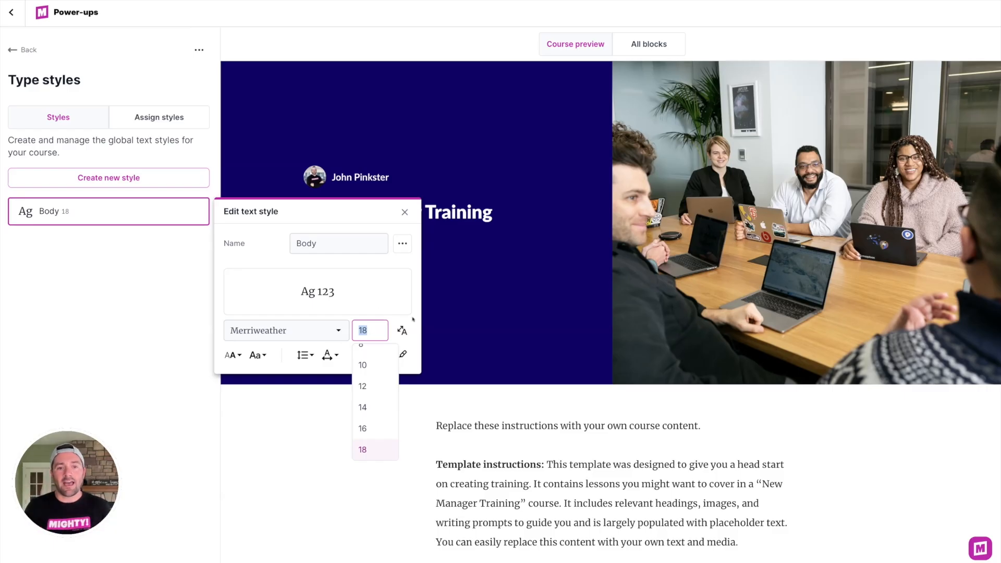
click(377, 355)
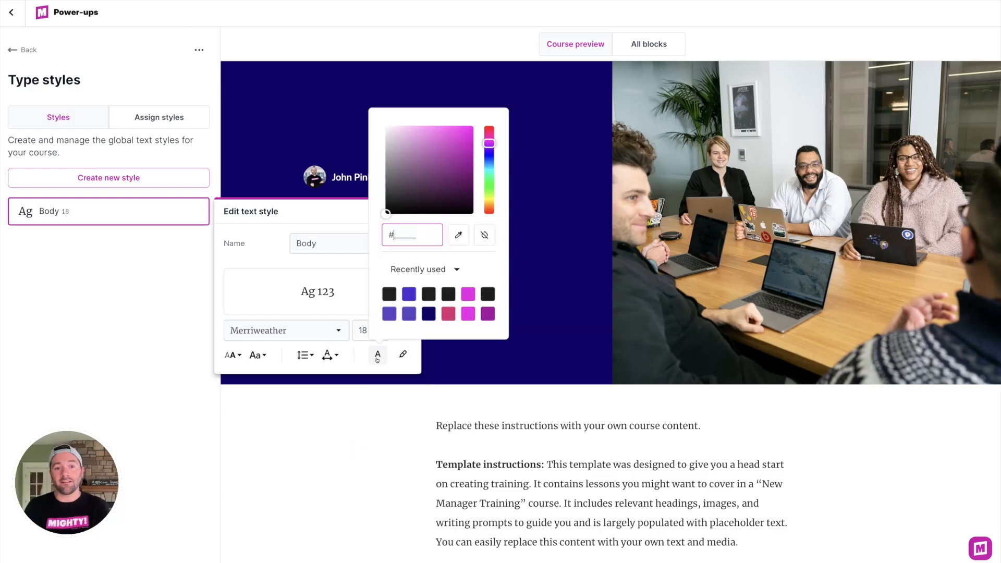
click(411, 270)
click(406, 292)
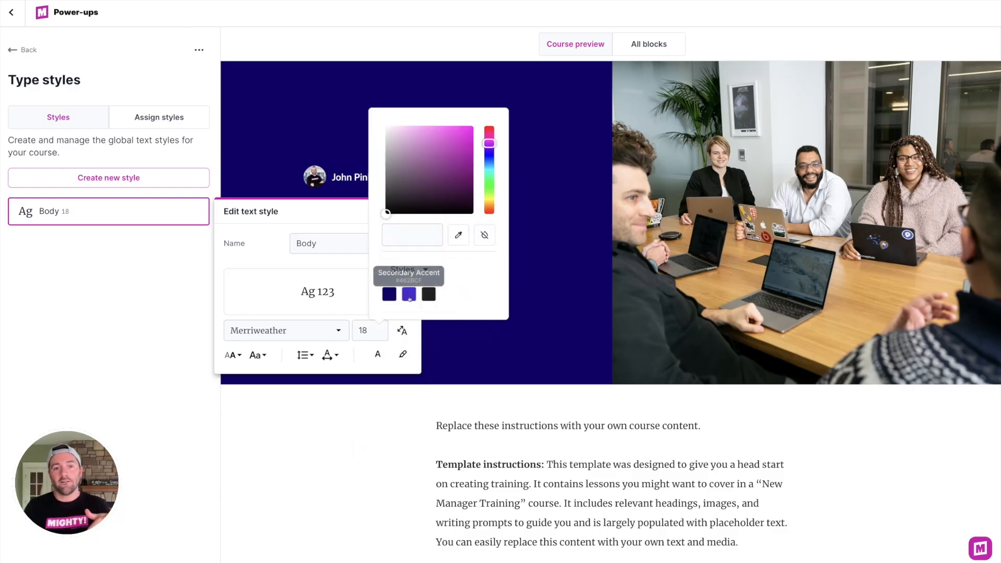
click(429, 294)
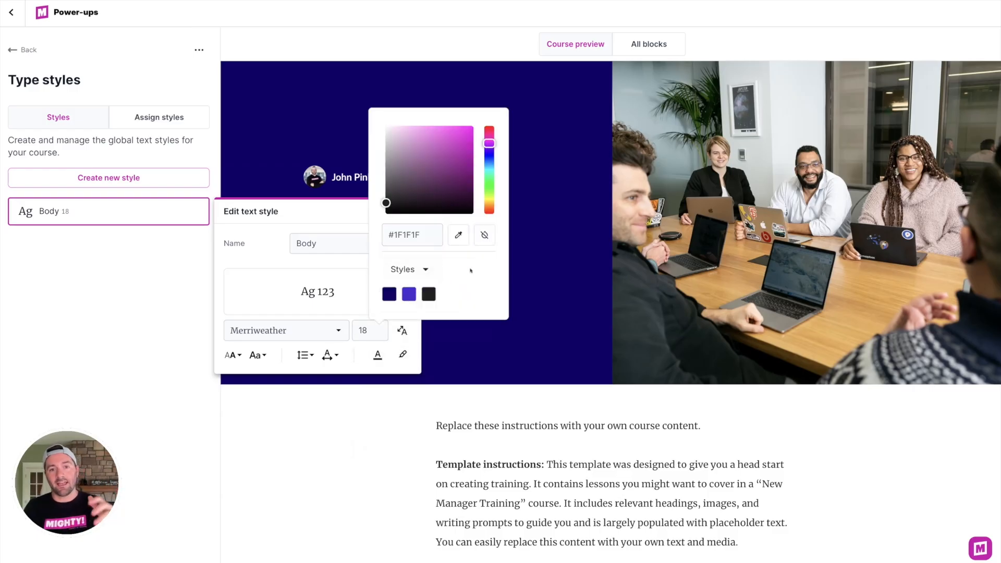
click(286, 261)
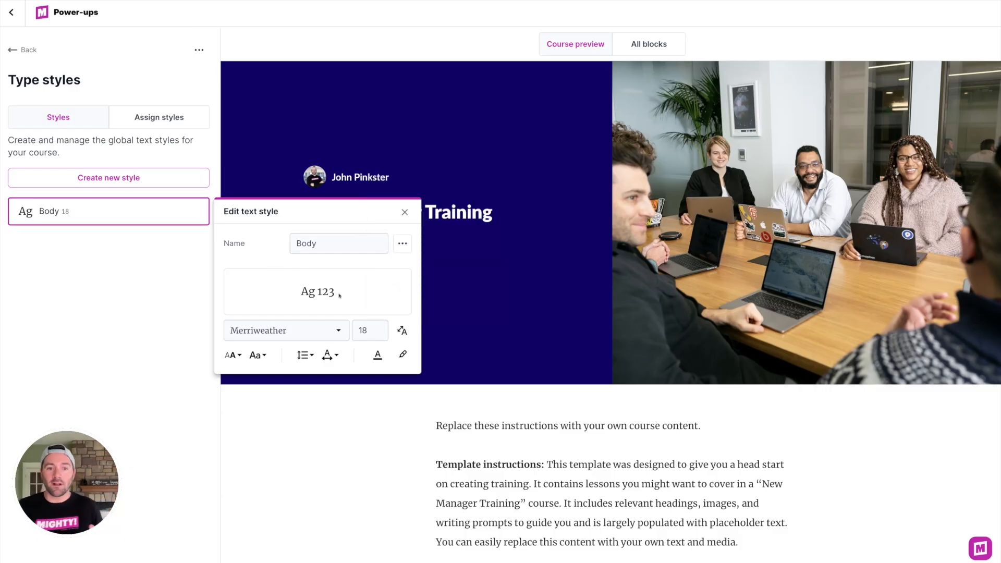
Step: Return to the course and apply the Body type style to the course description paragraphs
click(21, 50)
click(11, 12)
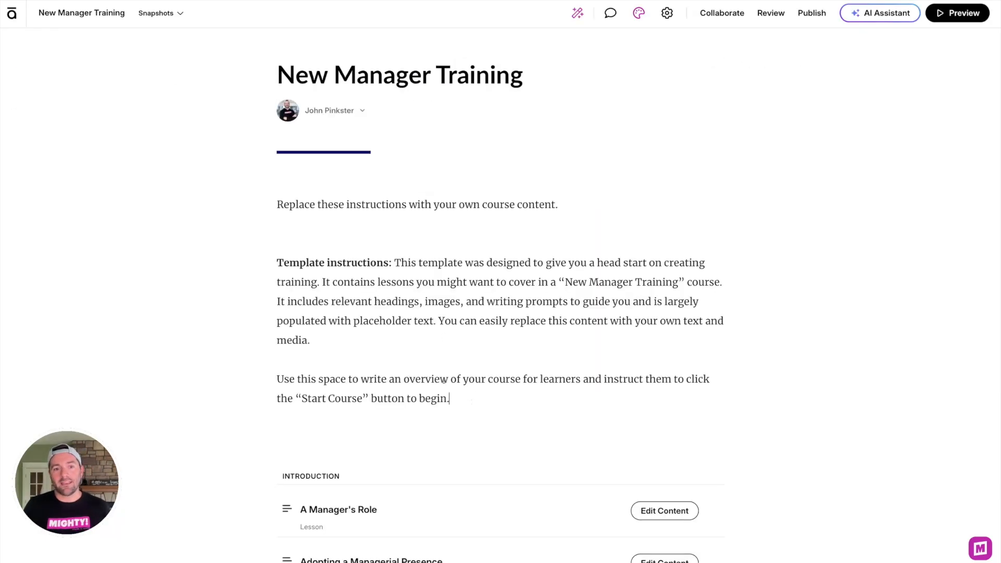
drag(464, 400, 217, 176)
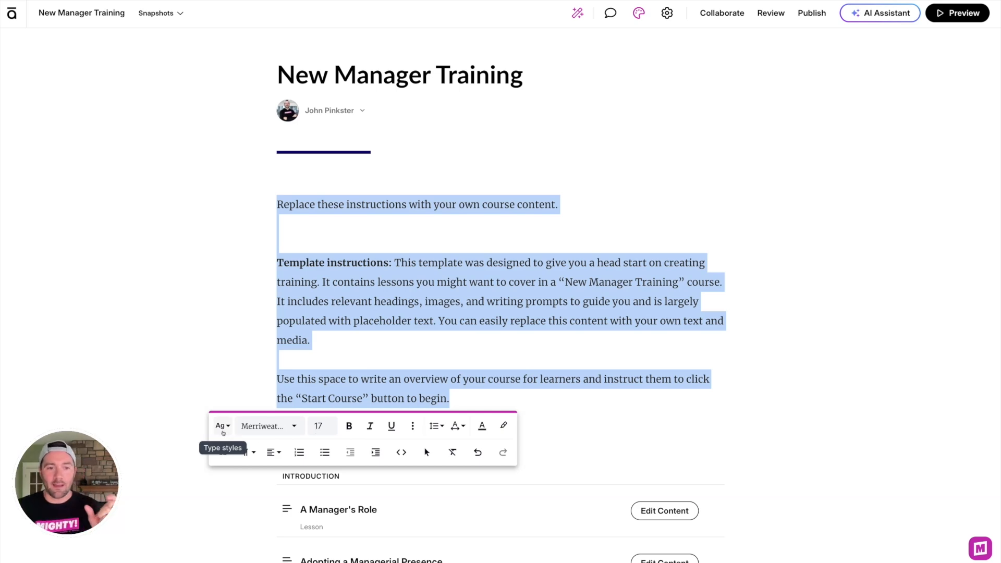
click(223, 432)
click(252, 471)
click(502, 349)
drag(513, 410, 259, 210)
click(483, 359)
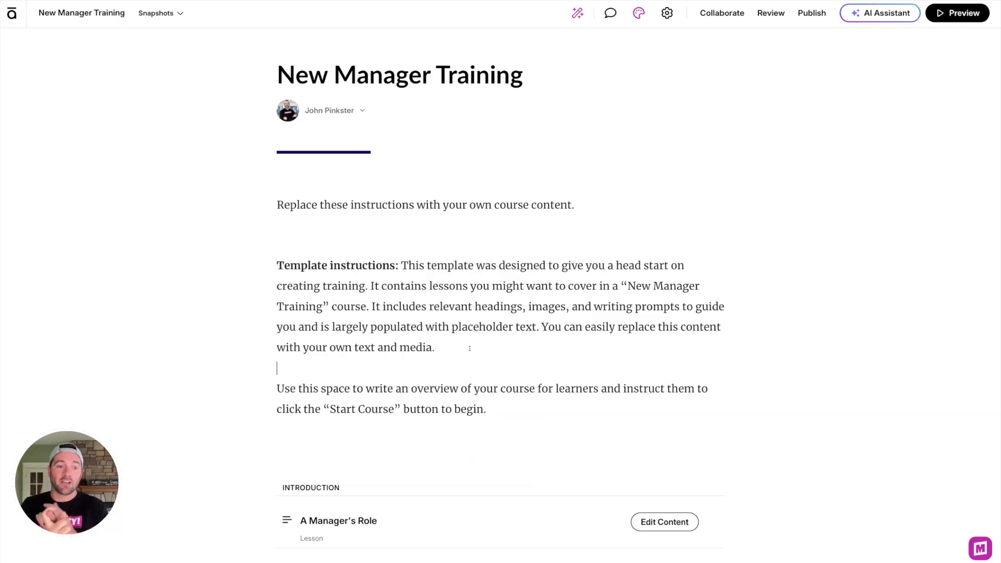
Step: Open the A Manager's Role lesson and apply the Body type style to The Big Picture paragraph
scroll(570, 403, down, 1)
scroll(571, 403, down, 3)
click(640, 412)
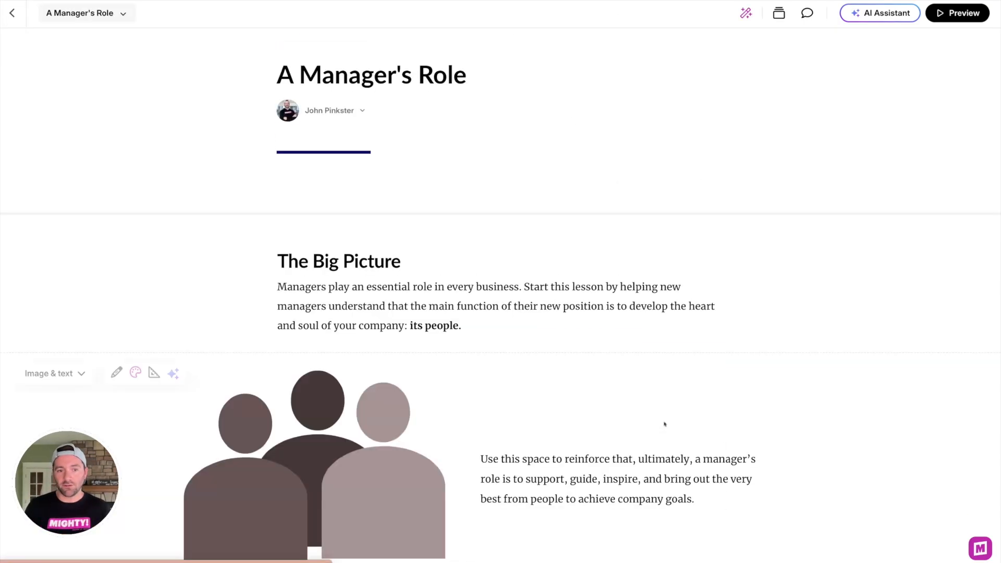
drag(465, 321, 272, 302)
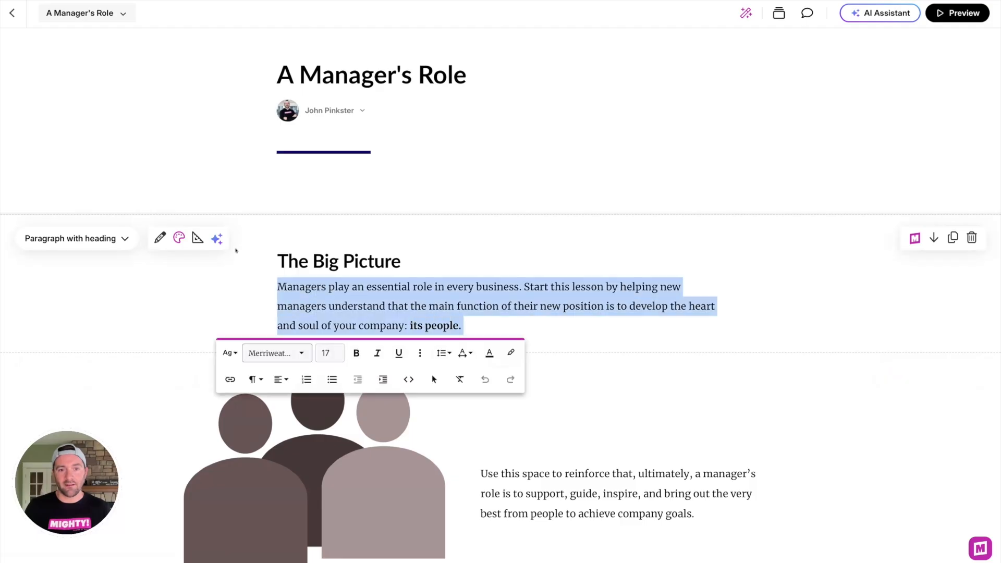
click(229, 352)
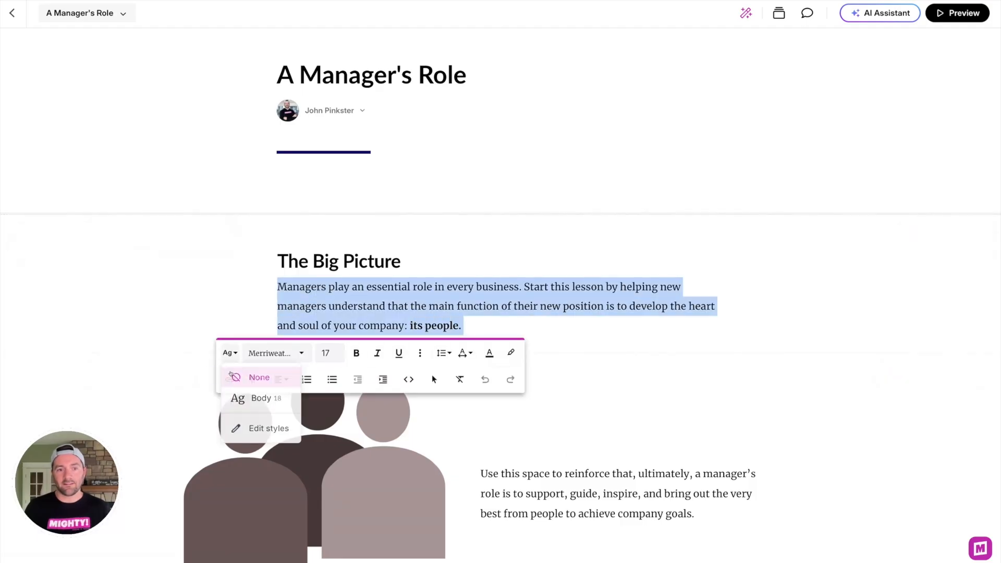
click(251, 399)
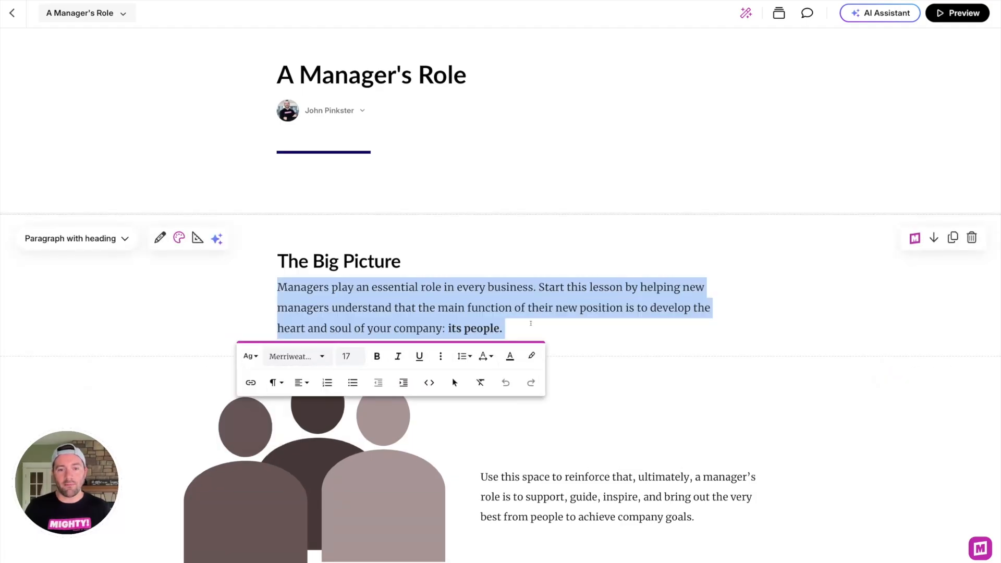
click(531, 324)
drag(508, 329, 277, 286)
click(346, 306)
Step: Scroll through the A Manager's Role lesson to review its text blocks
scroll(476, 311, down, 10)
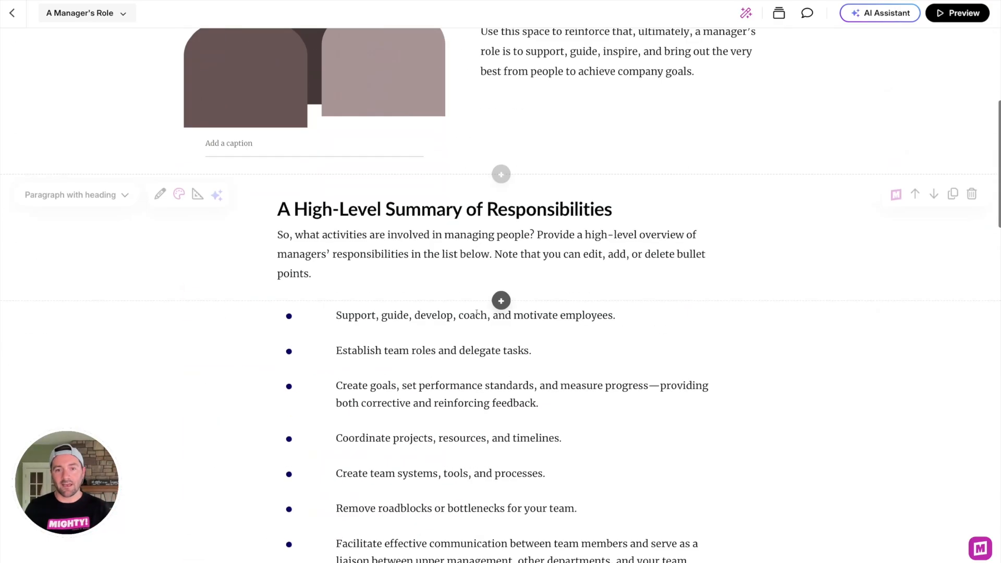
scroll(476, 312, down, 3)
scroll(474, 313, up, 4)
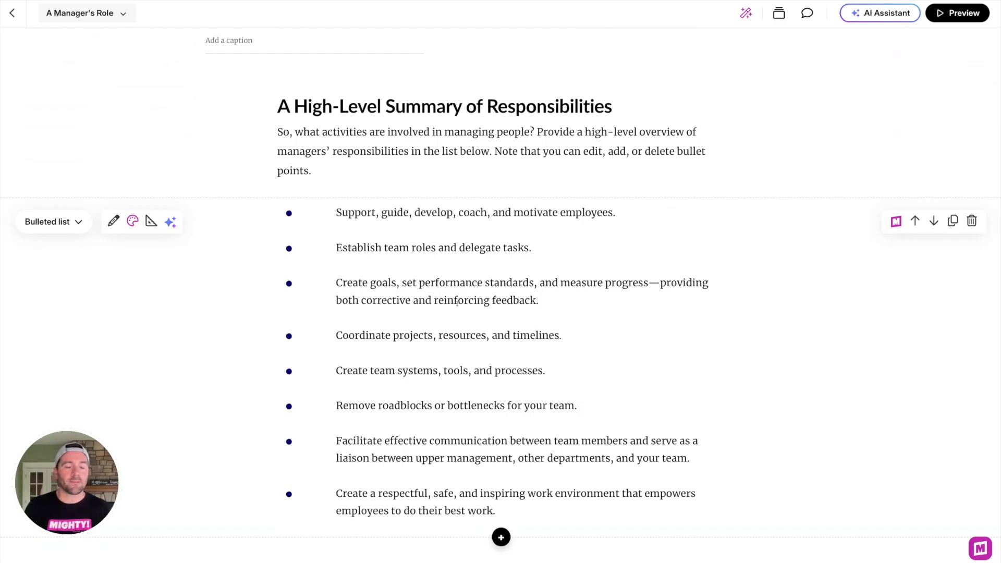
scroll(458, 302, up, 10)
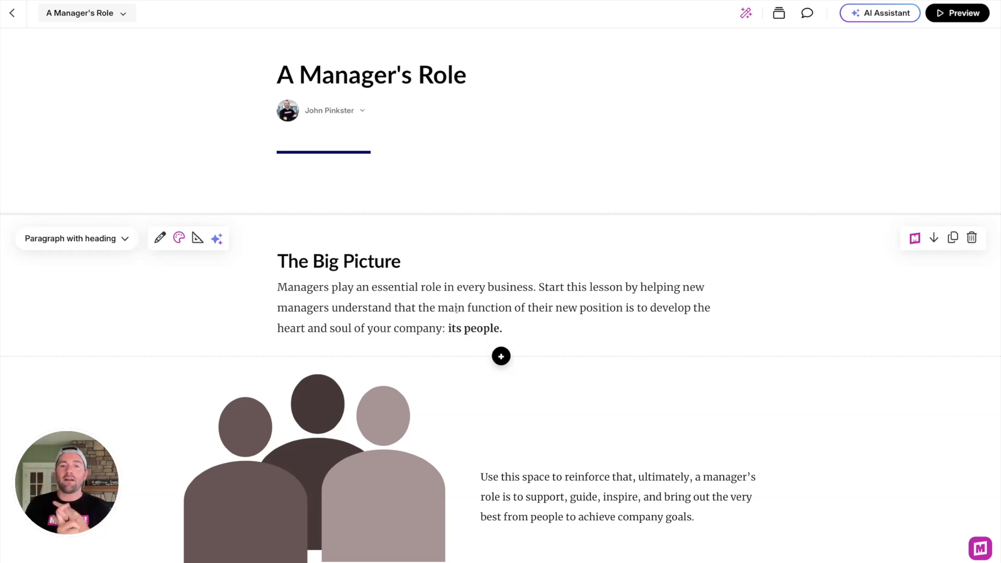
scroll(456, 310, down, 15)
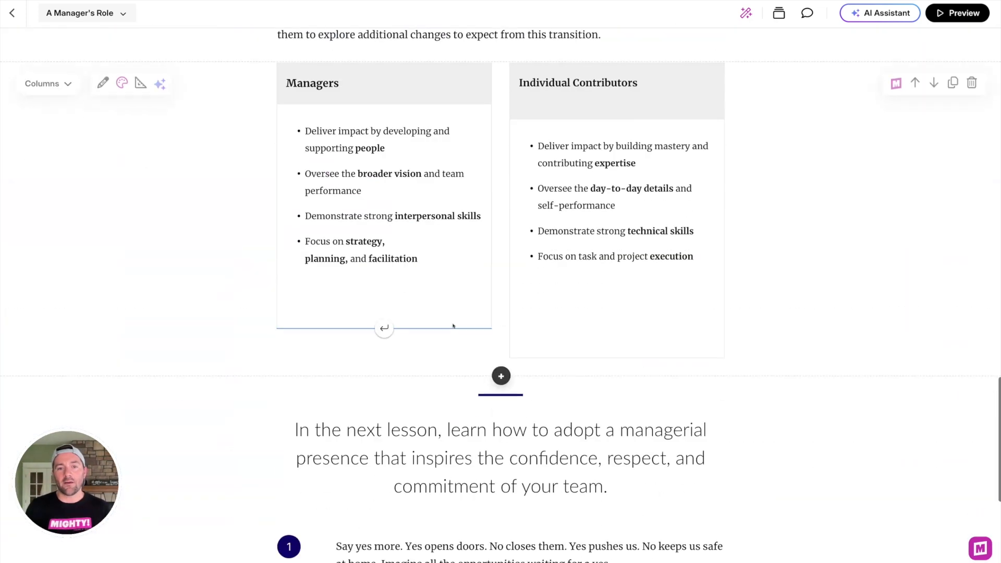
scroll(443, 295, down, 6)
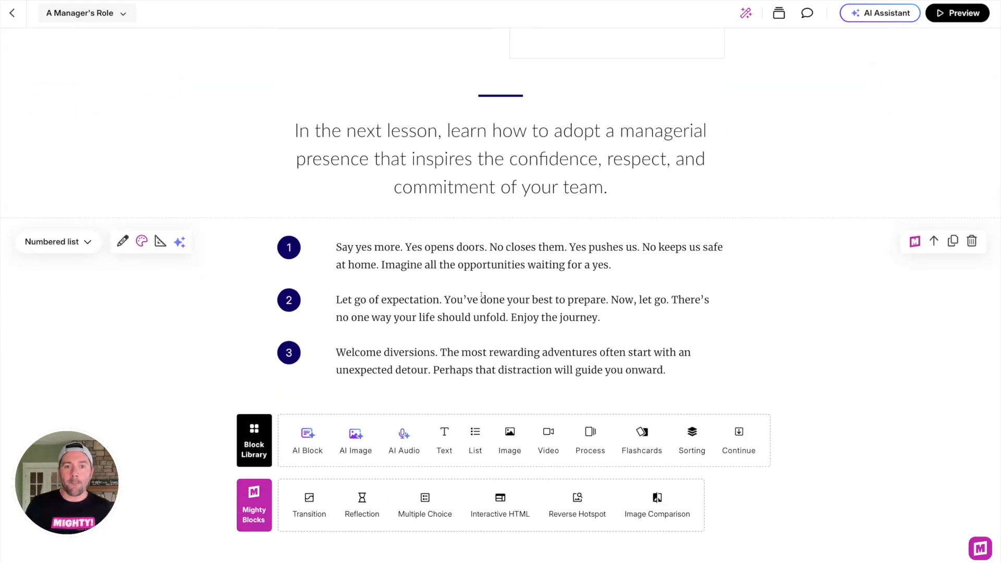
scroll(480, 295, up, 4)
scroll(480, 257, up, 5)
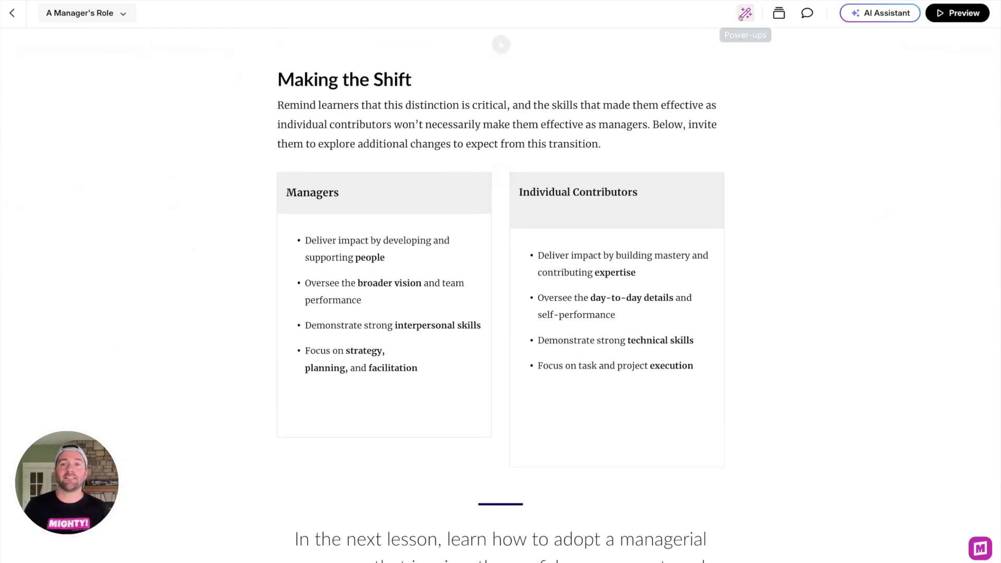
Step: Open the type styles' block mapping list and review the A Manager's Role lesson in the course preview
click(745, 13)
click(68, 177)
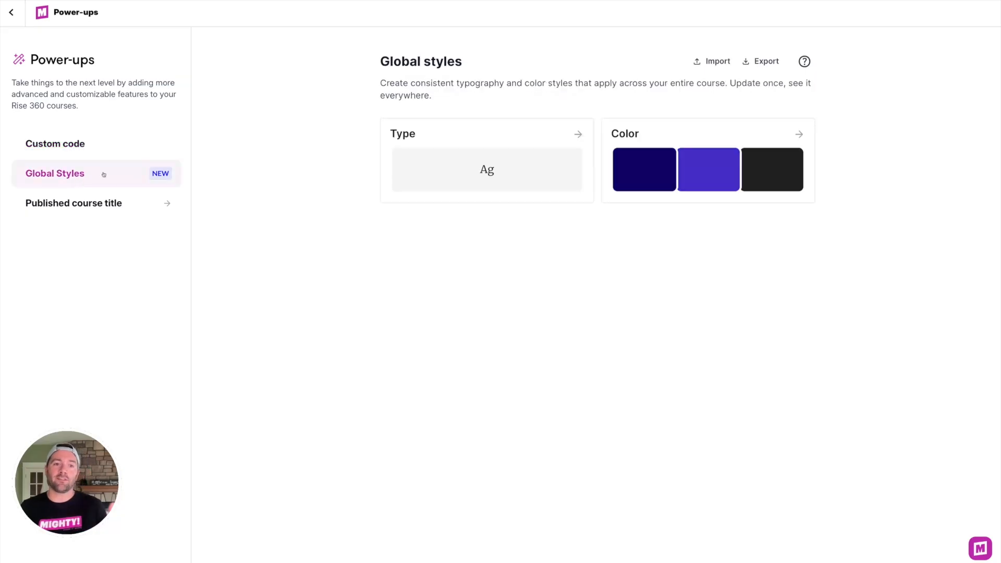
click(425, 144)
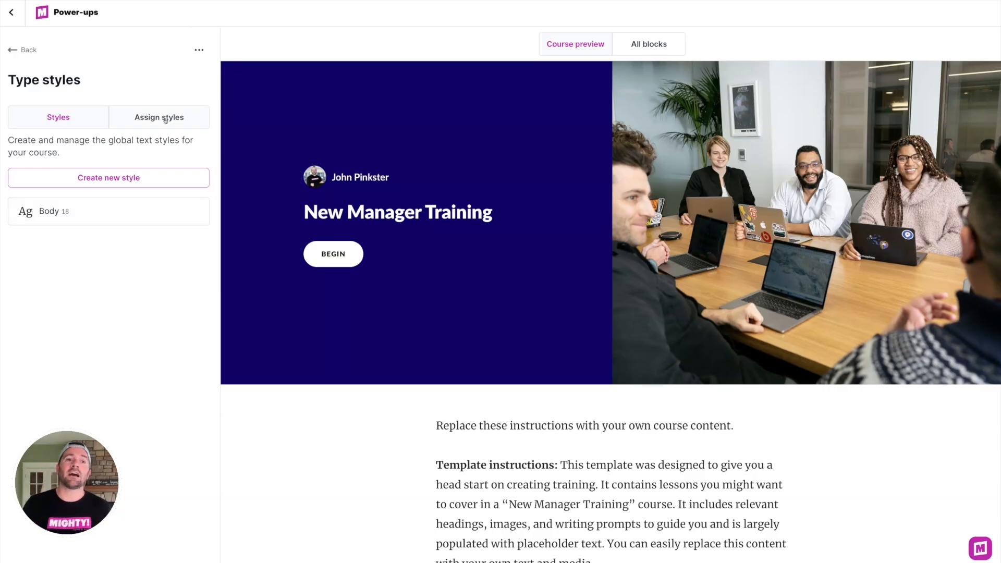
click(165, 120)
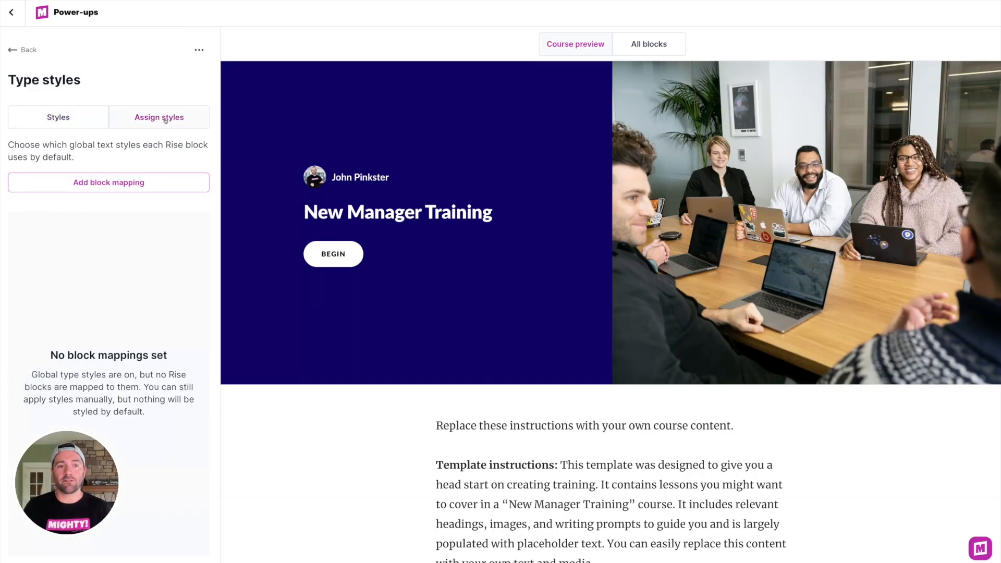
click(136, 183)
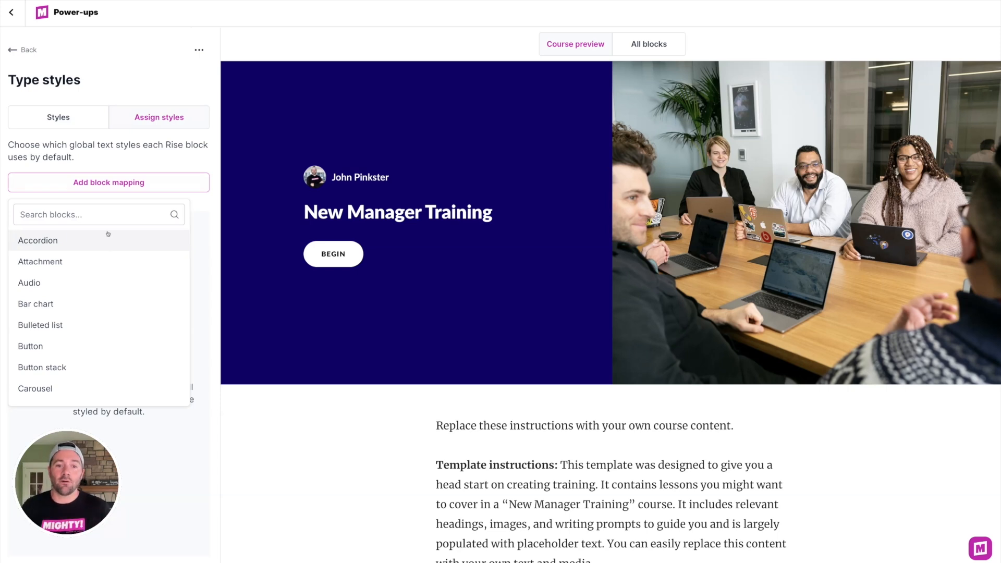
scroll(547, 367, down, 9)
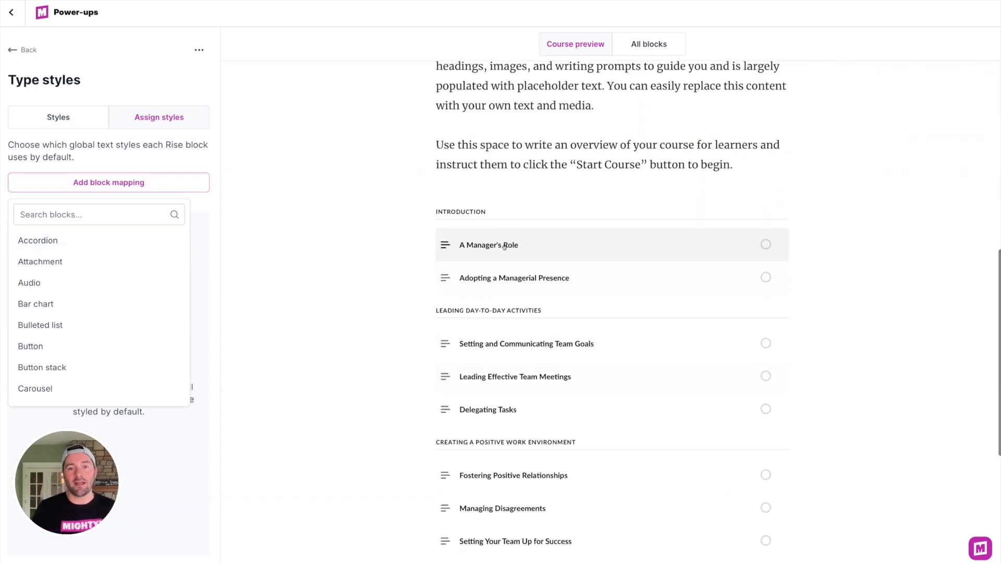
click(505, 245)
scroll(573, 251, down, 5)
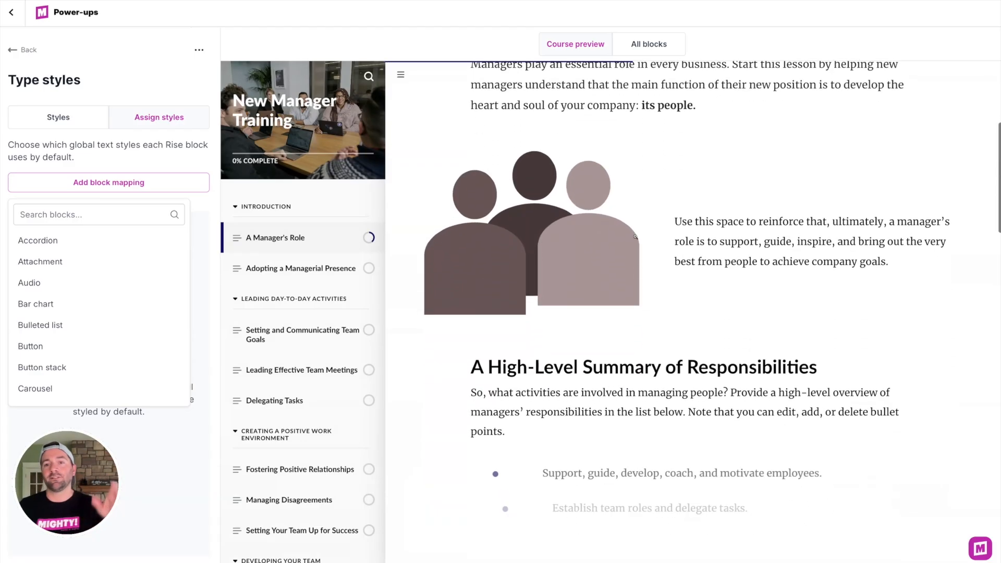
scroll(635, 238, up, 3)
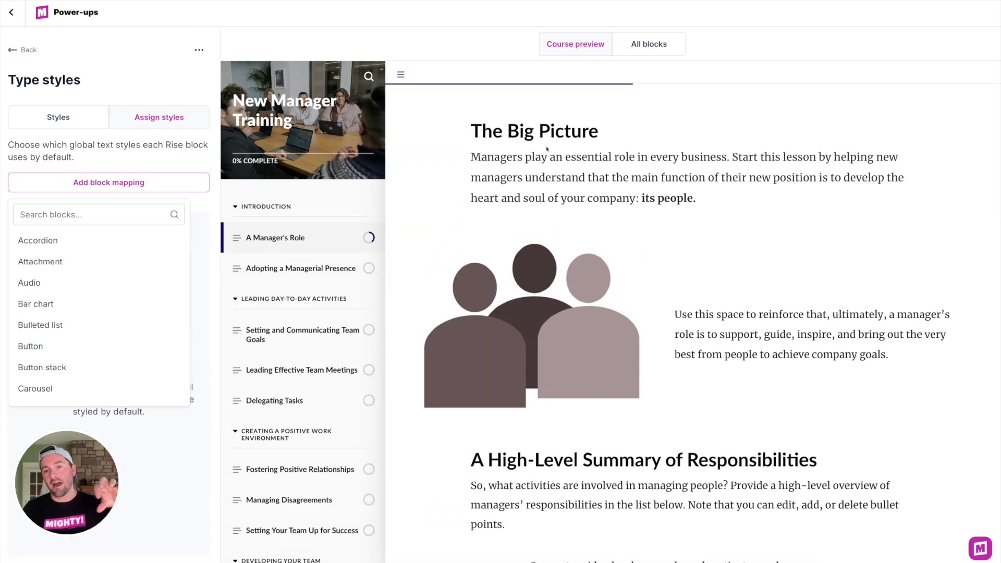
scroll(563, 339, down, 4)
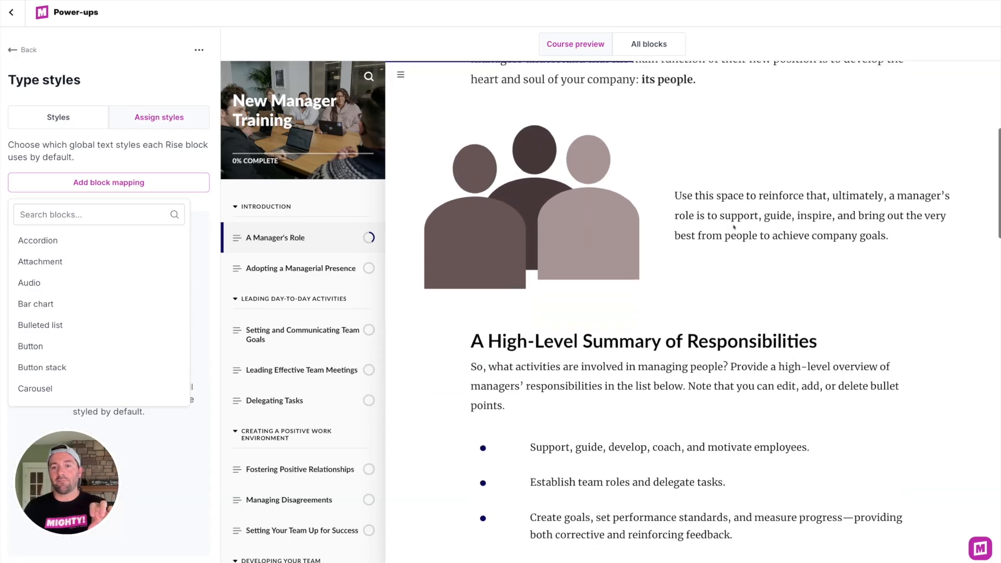
scroll(555, 236, down, 10)
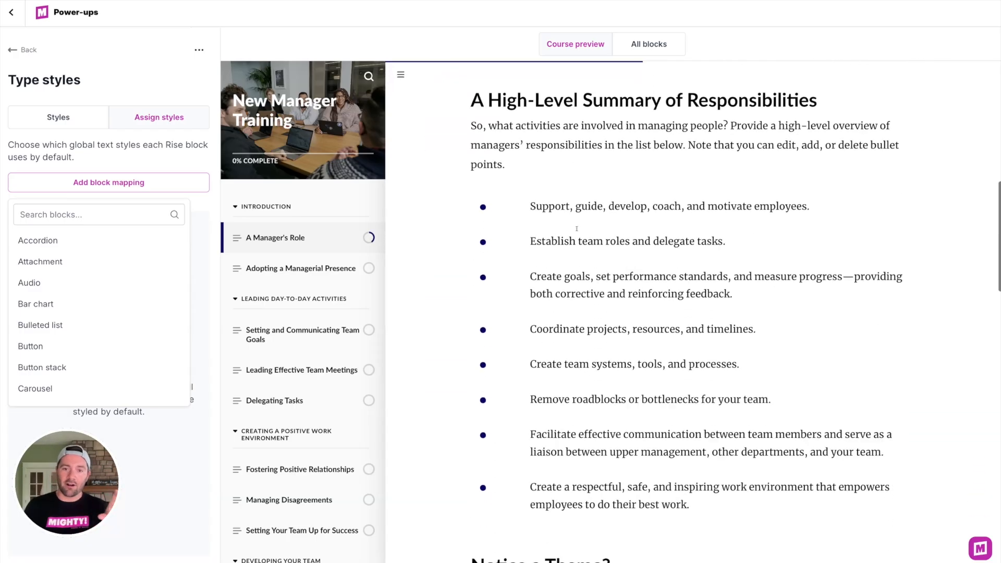
scroll(585, 237, up, 2)
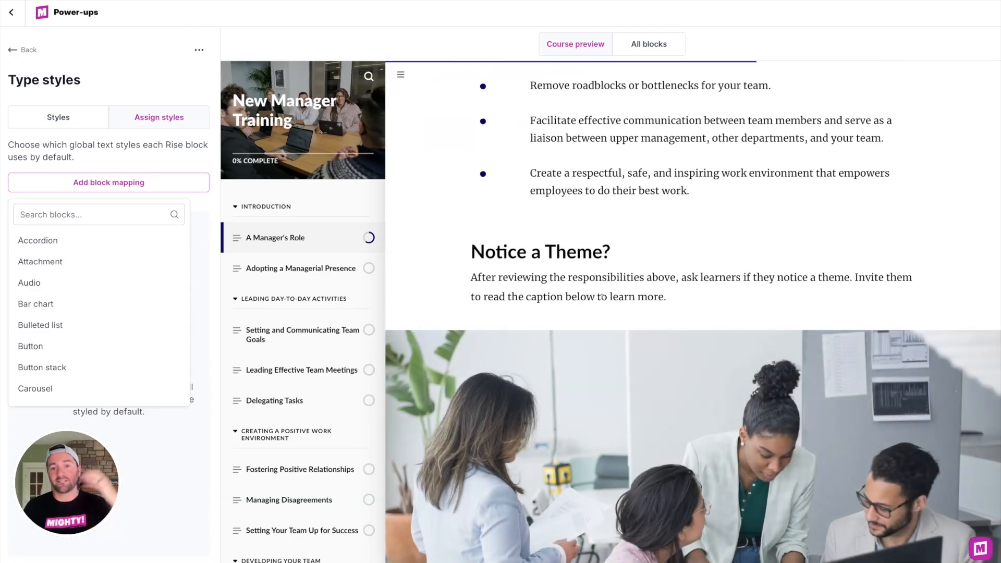
scroll(604, 295, up, 1)
Step: Add a block mapping for Paragraph with heading blocks
click(115, 211)
text(head)
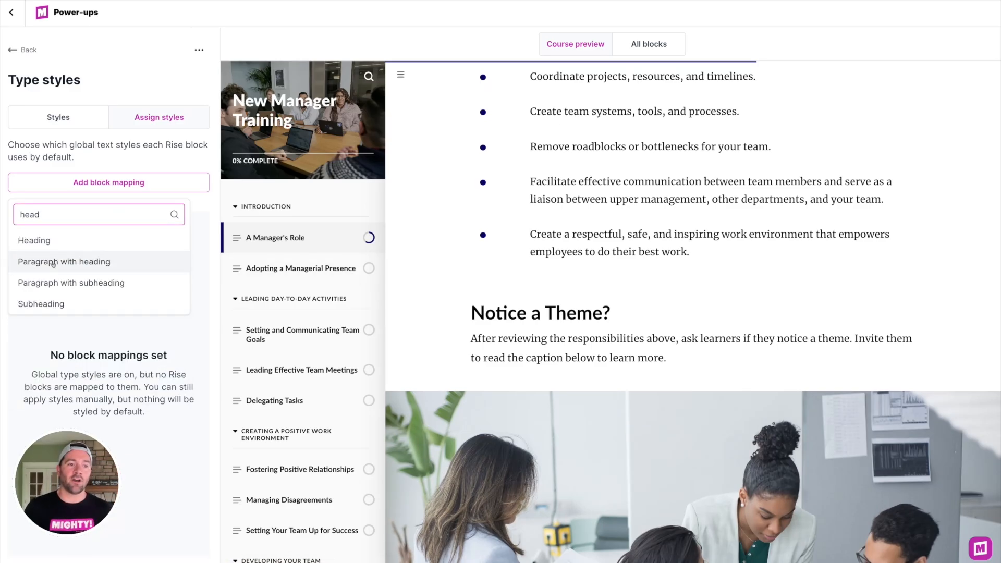
click(61, 263)
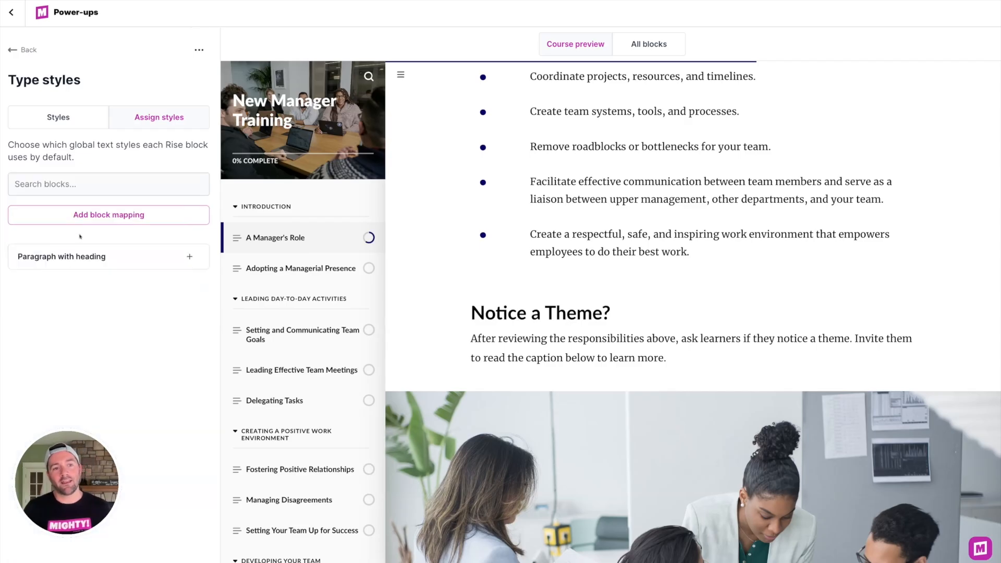
Step: Add block mappings for Paragraph and Paragraph with subheading blocks to the type styles
click(76, 175)
text(para)
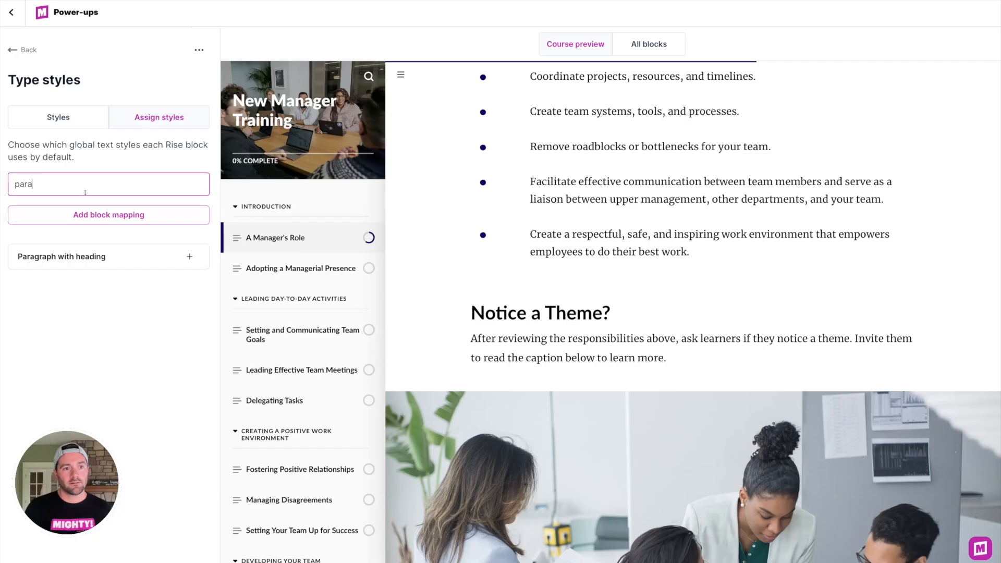
click(84, 215)
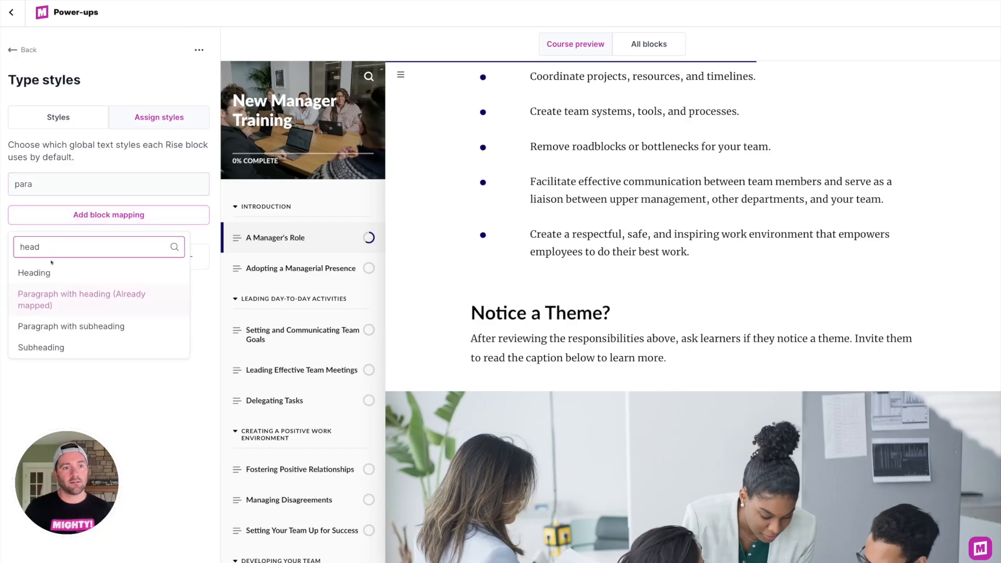
text(para)
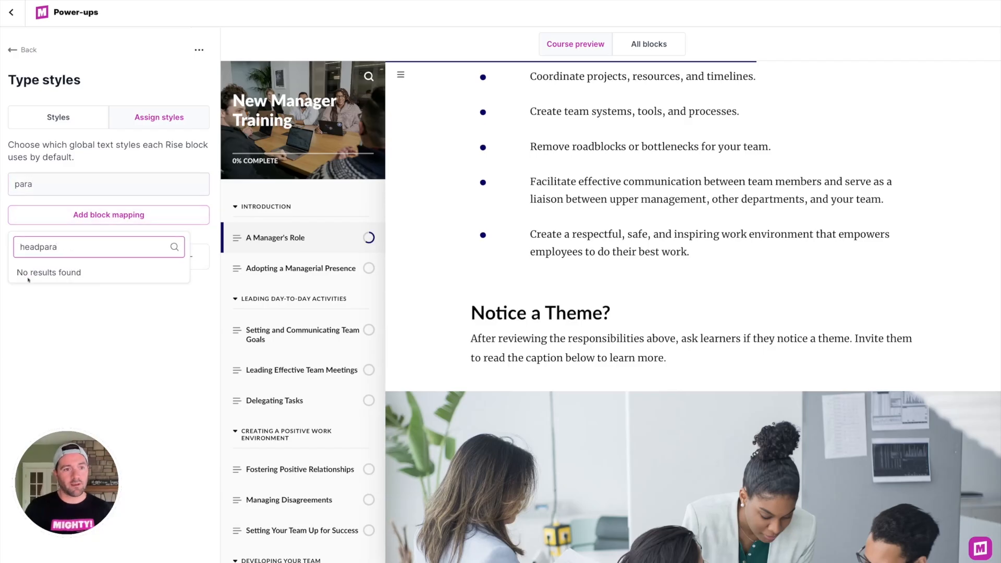
key(BackSpace)
key(BackSpace)
key(BackSpace)
key(BackSpace)
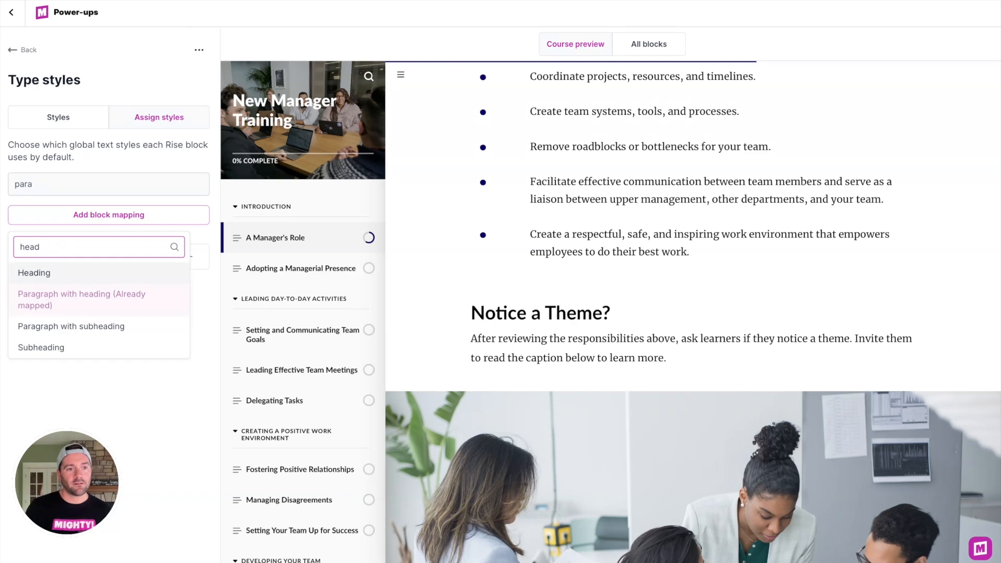
key(BackSpace)
key(BackSpace)
key(BackSpace)
key(BackSpace)
text(para)
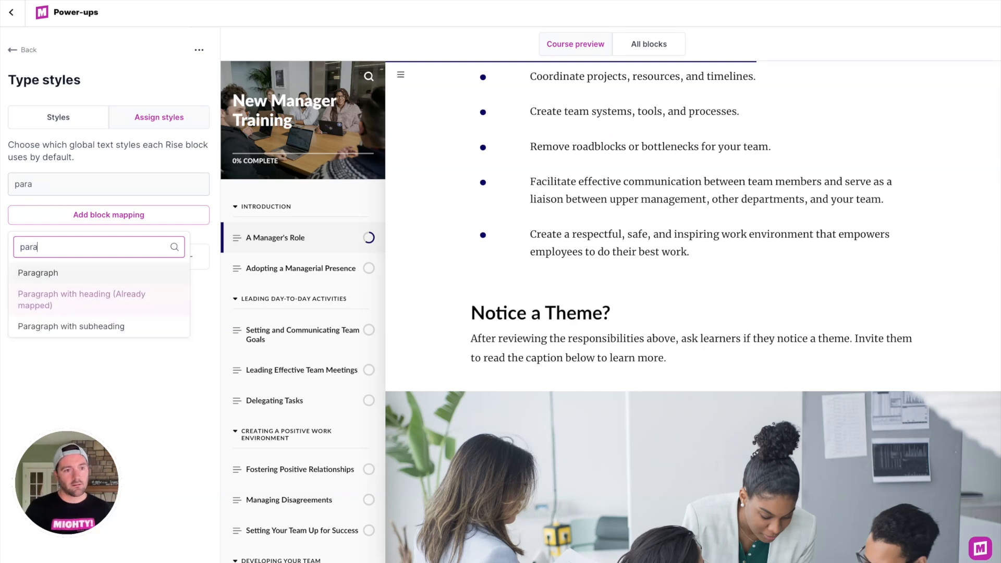
click(66, 273)
click(87, 214)
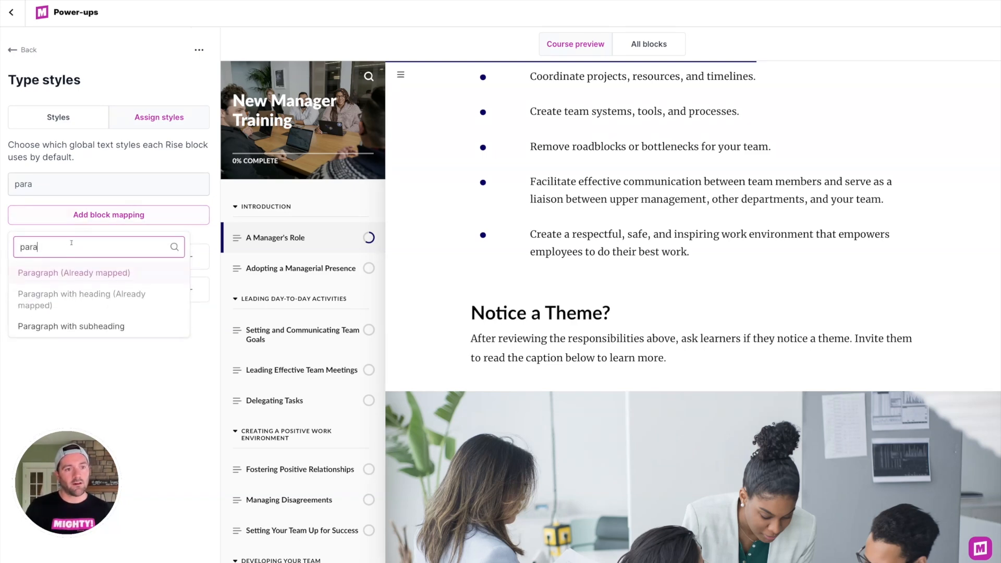
click(78, 326)
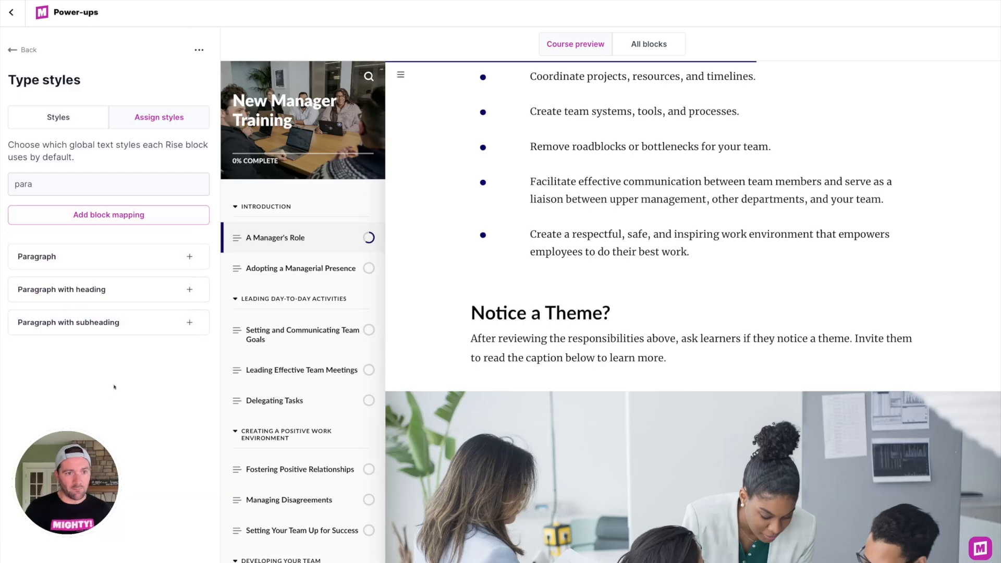
Step: Clear the block search and set the Paragraph mapping's Body style to Body
click(57, 188)
key(BackSpace)
key(BackSpace)
key(BackSpace)
key(BackSpace)
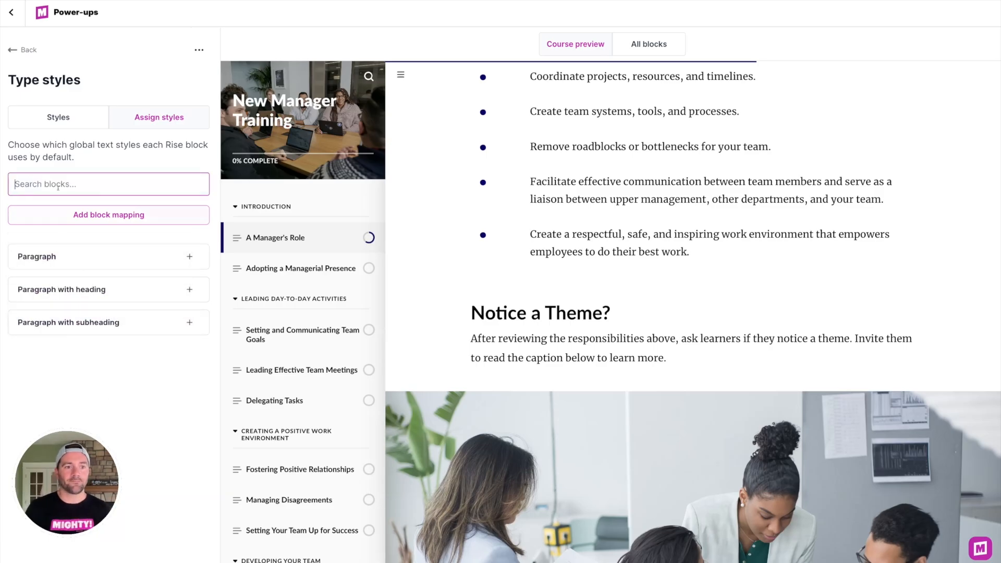
click(57, 255)
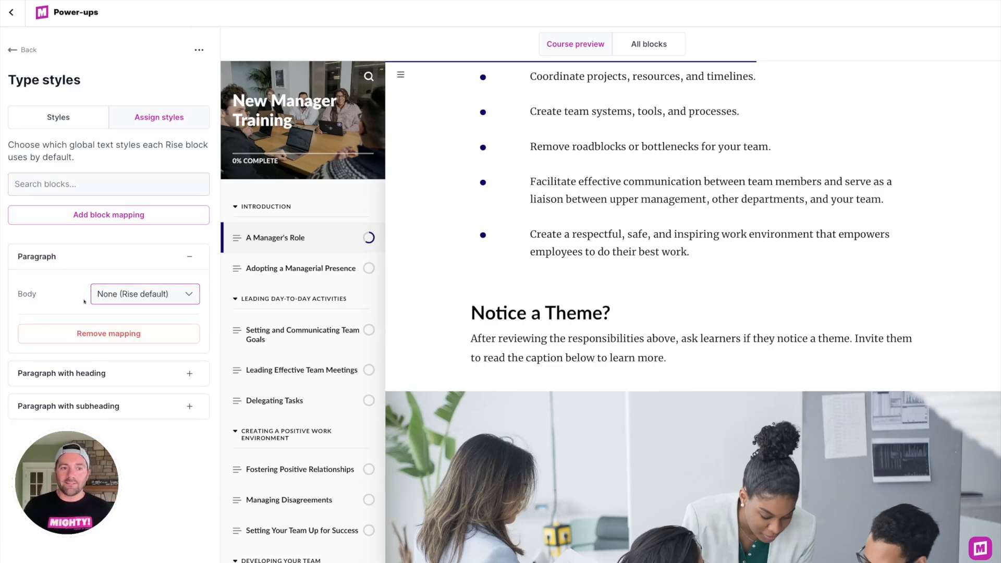
click(109, 293)
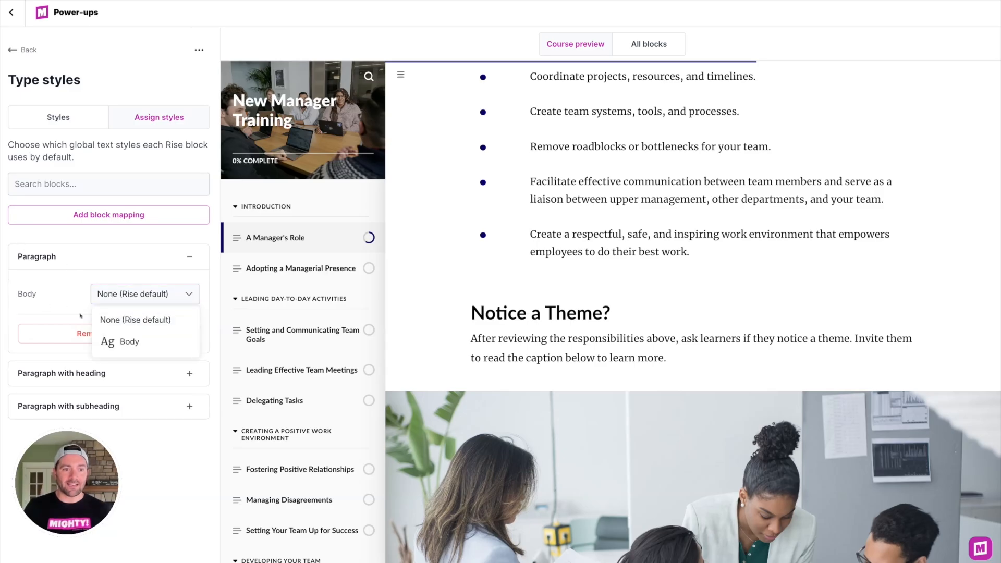
click(121, 341)
scroll(585, 247, up, 2)
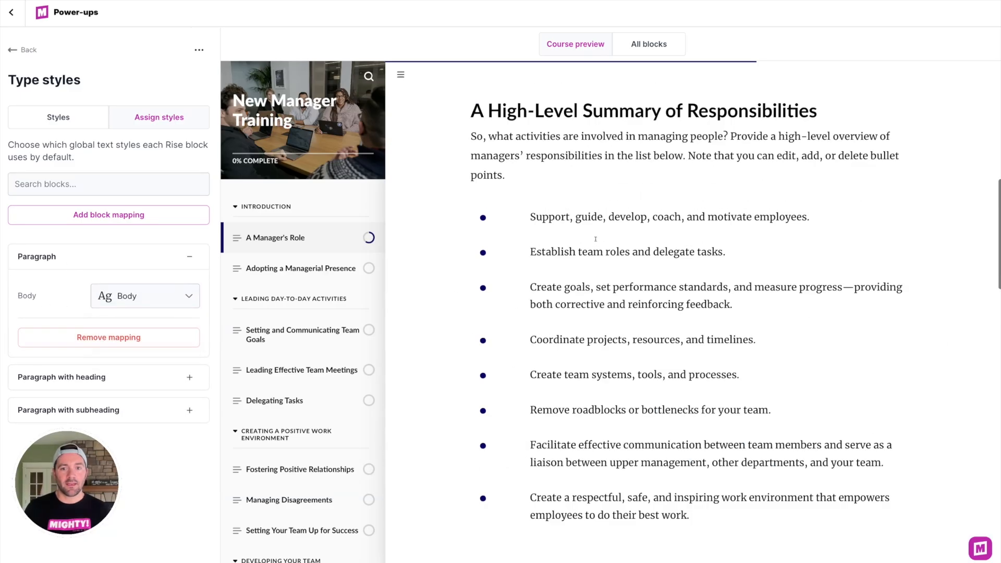
scroll(592, 292, down, 5)
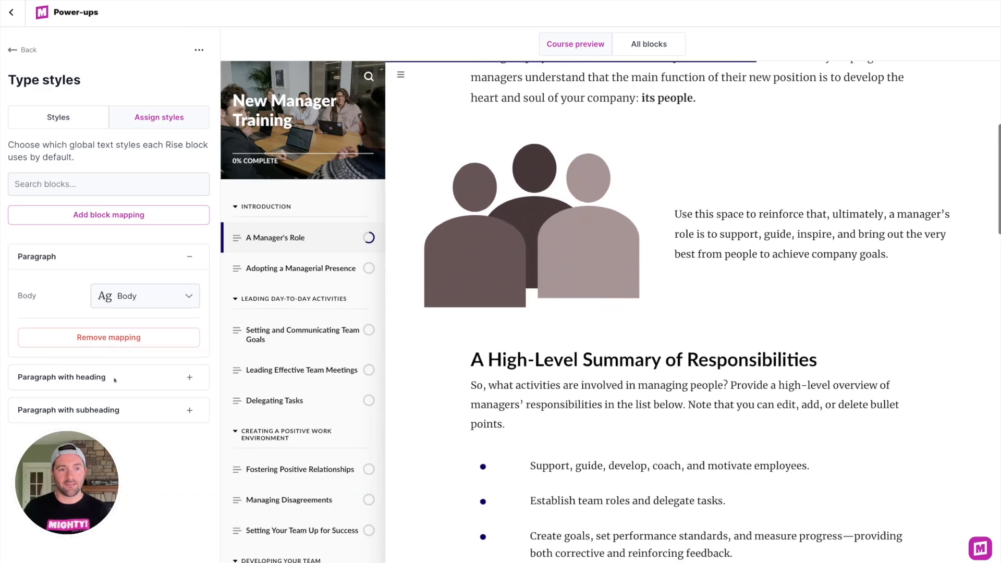
Step: Set the Paragraph style to Body for both the Paragraph with heading and Paragraph with subheading mappings
click(114, 380)
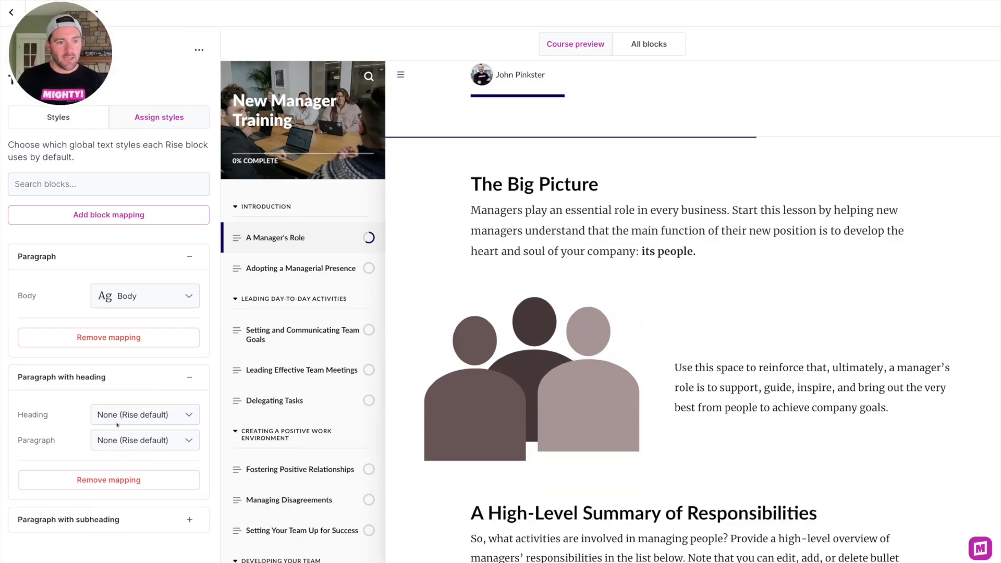
click(116, 442)
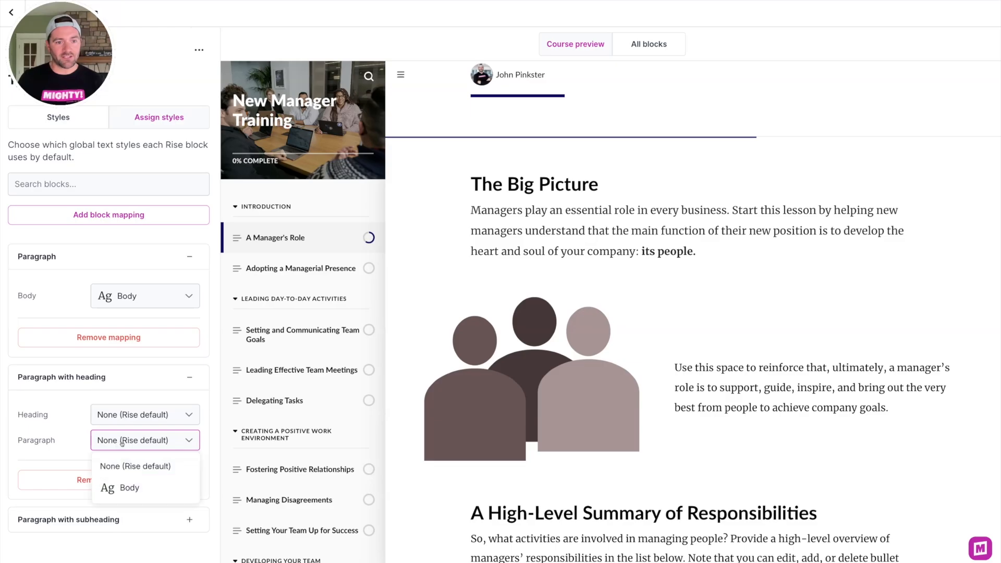
click(119, 486)
scroll(630, 444, down, 2)
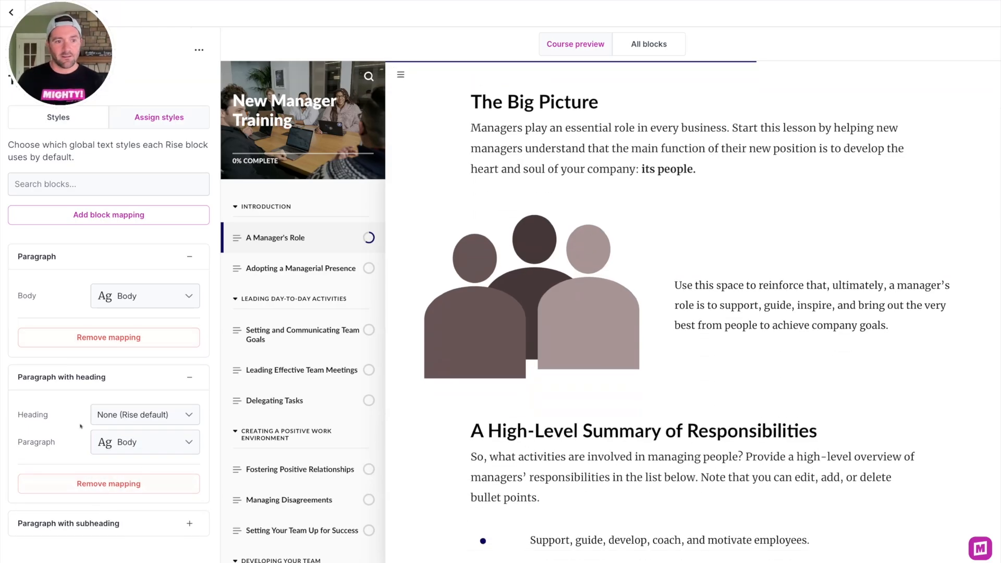
click(99, 527)
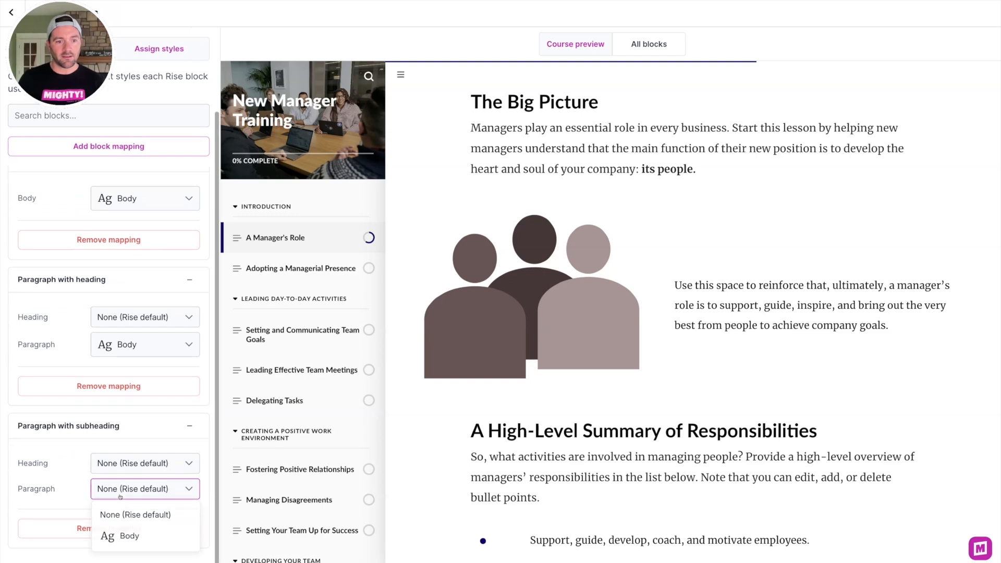
click(117, 536)
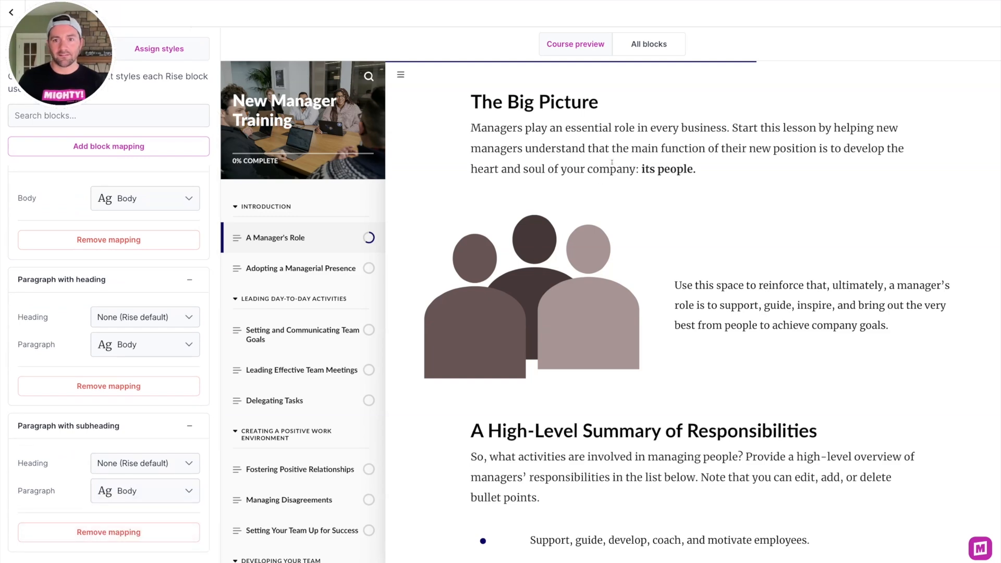
Step: Add an Image & text block mapping and set its Paragraph style to Body
drag(698, 168, 572, 137)
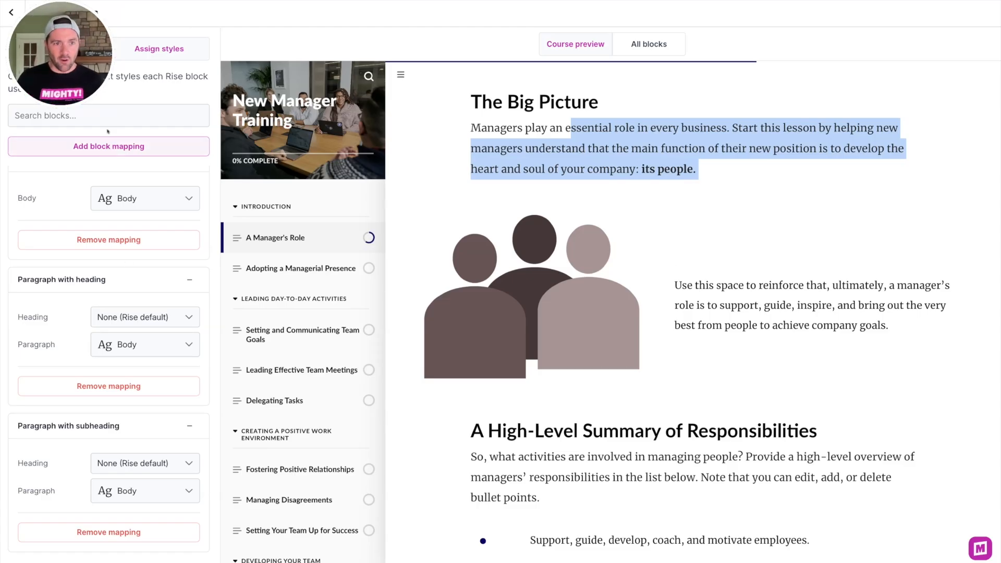
click(109, 146)
key(ctrl+a)
key(BackSpace)
text(image)
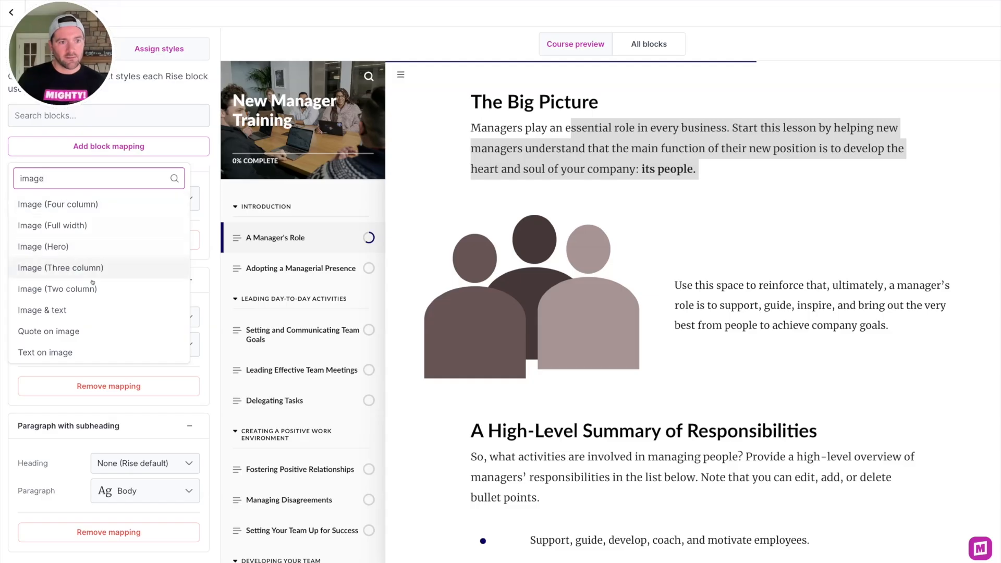
click(86, 312)
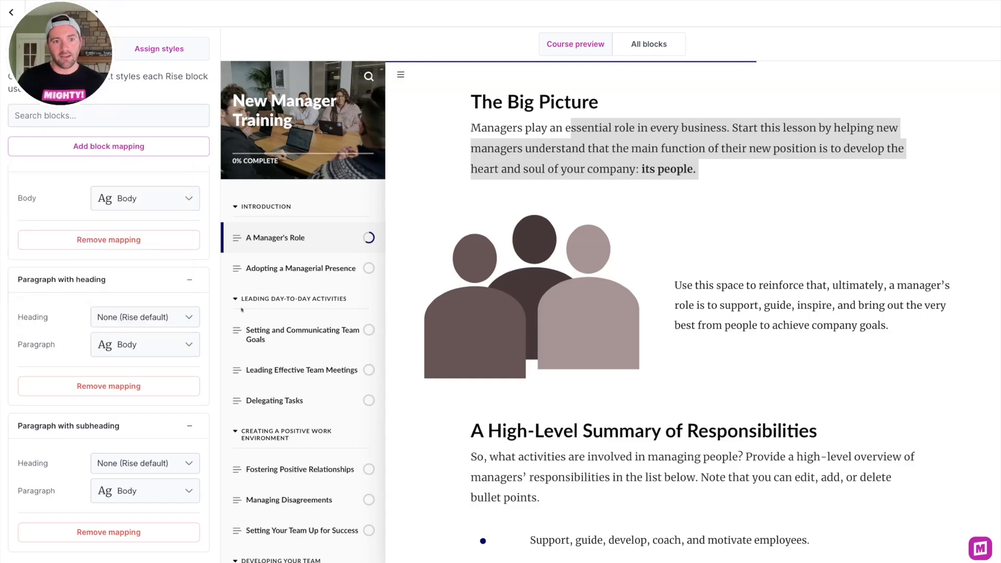
click(113, 256)
click(128, 295)
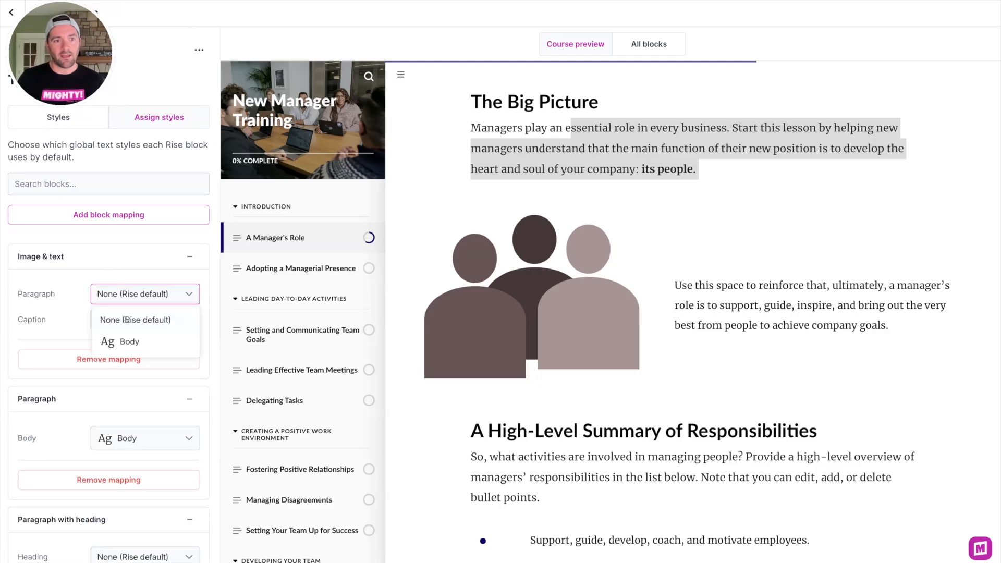
click(124, 341)
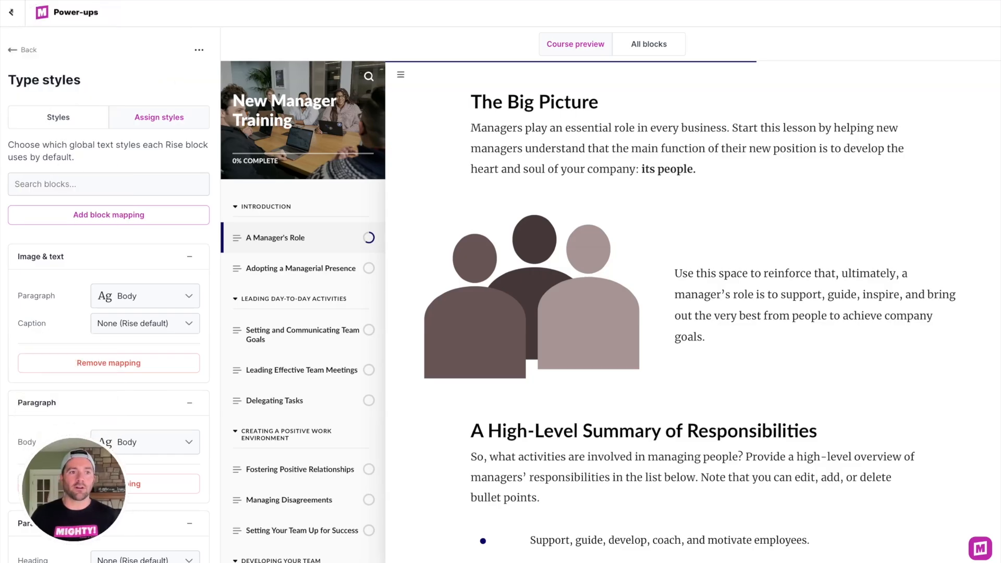
Step: Return to the lesson editor and set The Big Picture paragraph's type style to None
click(13, 13)
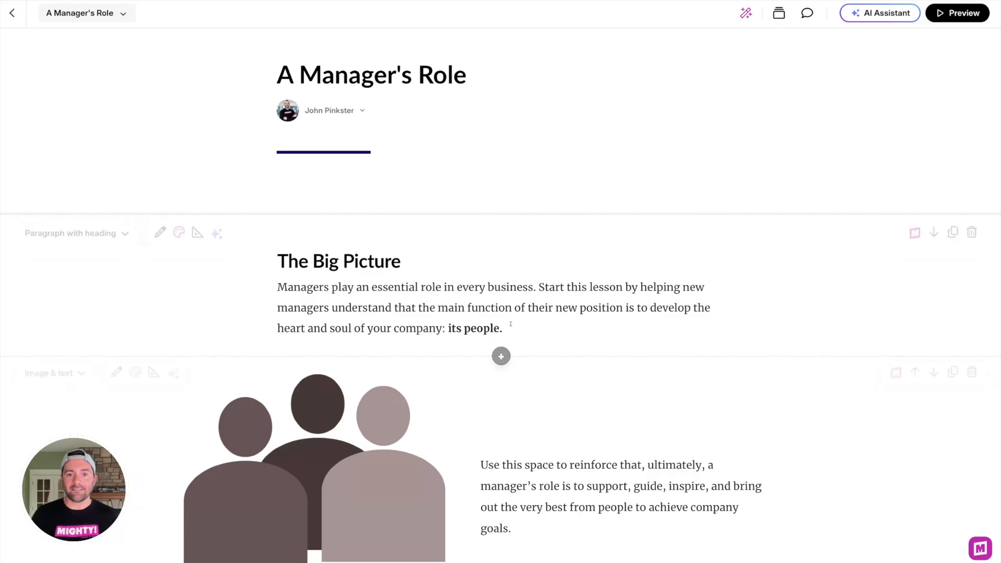
double_click(435, 289)
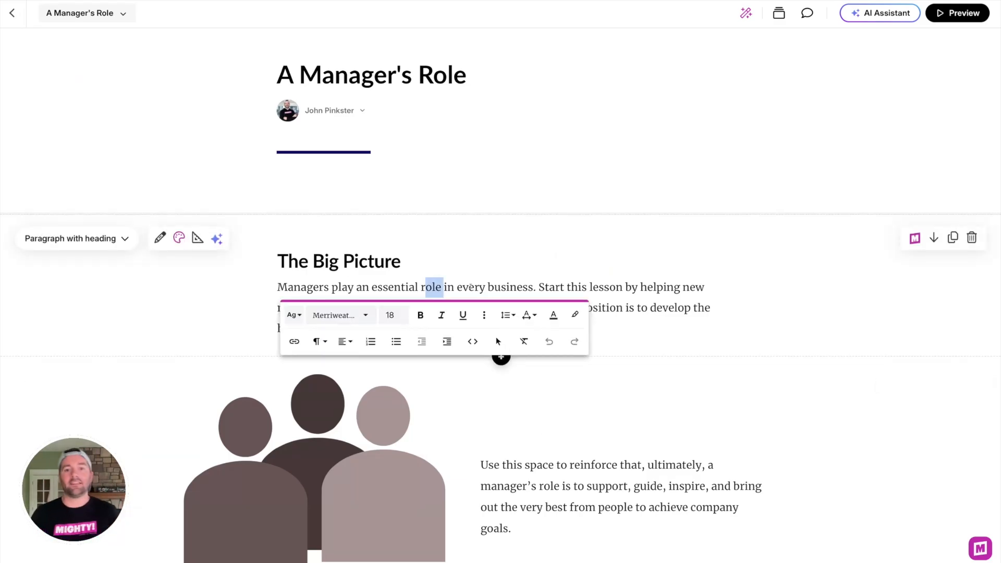
click(469, 287)
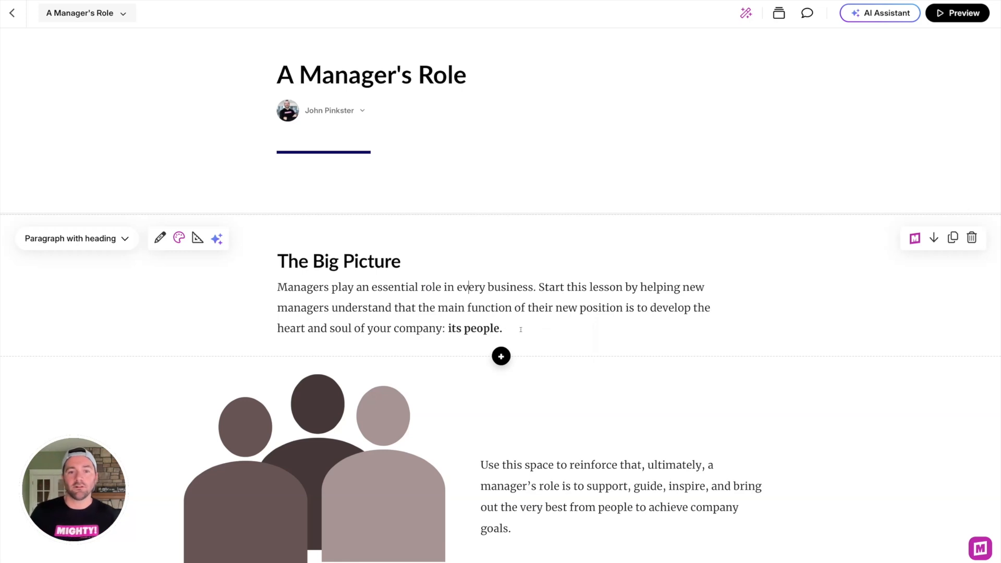
drag(520, 329, 241, 280)
click(250, 356)
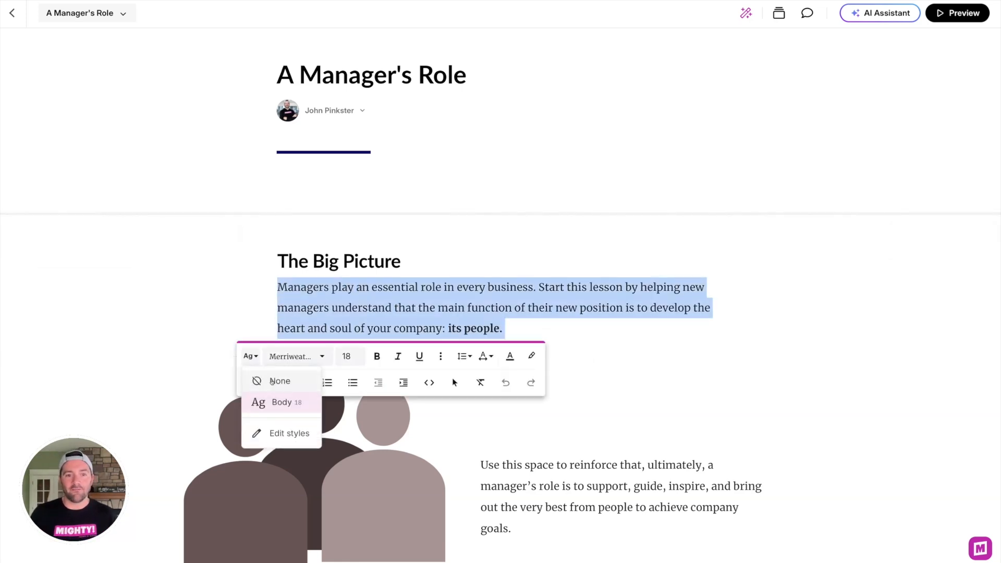
click(275, 384)
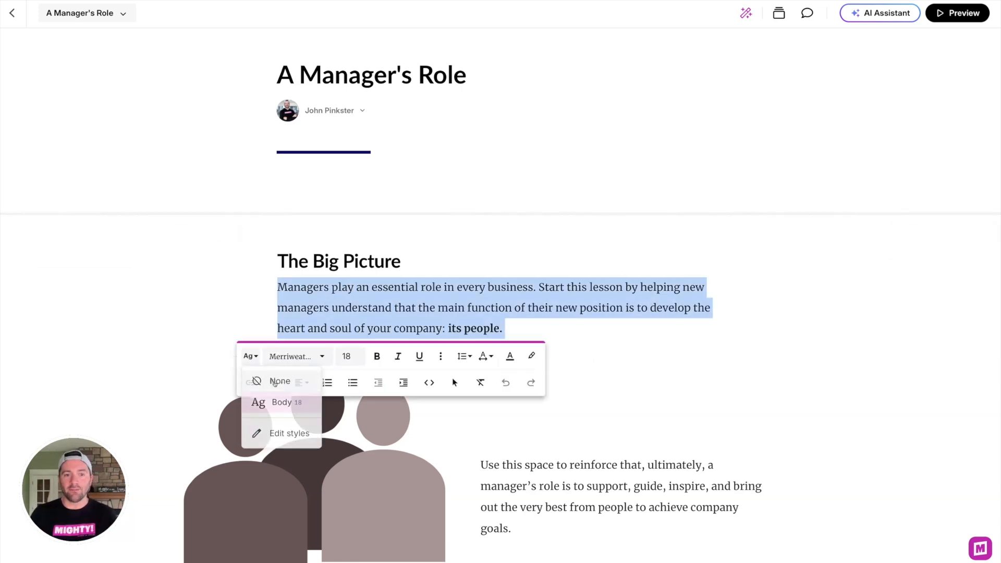
click(542, 330)
drag(435, 308, 346, 307)
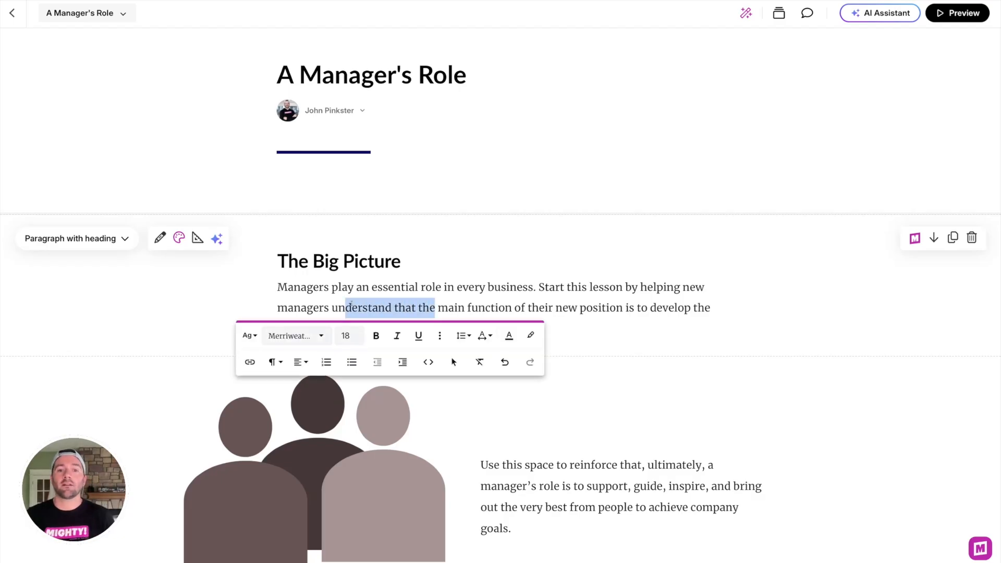
click(562, 294)
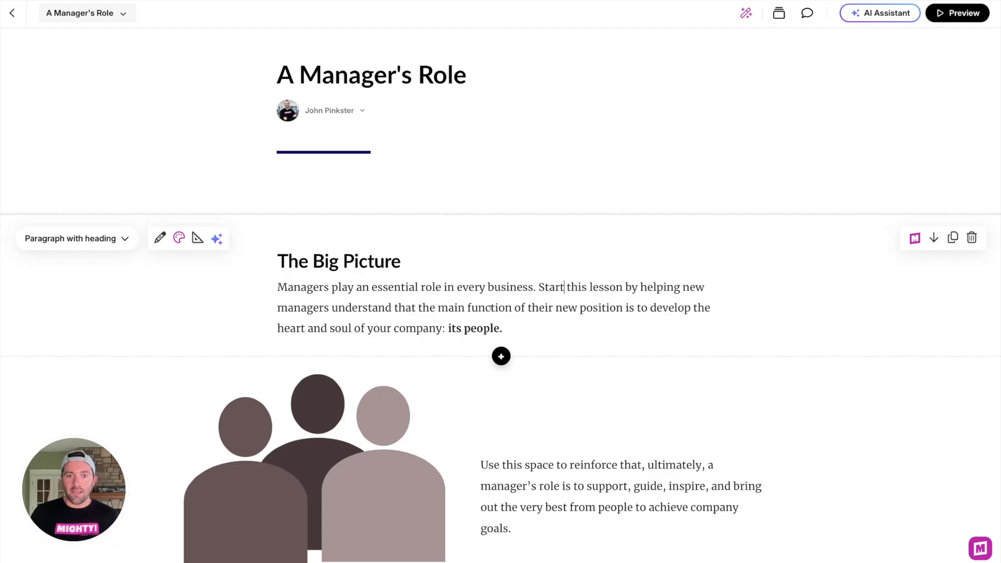
Step: Apply the Body type style to the A High-Level Summary of Responsibilities heading
scroll(484, 306, down, 1)
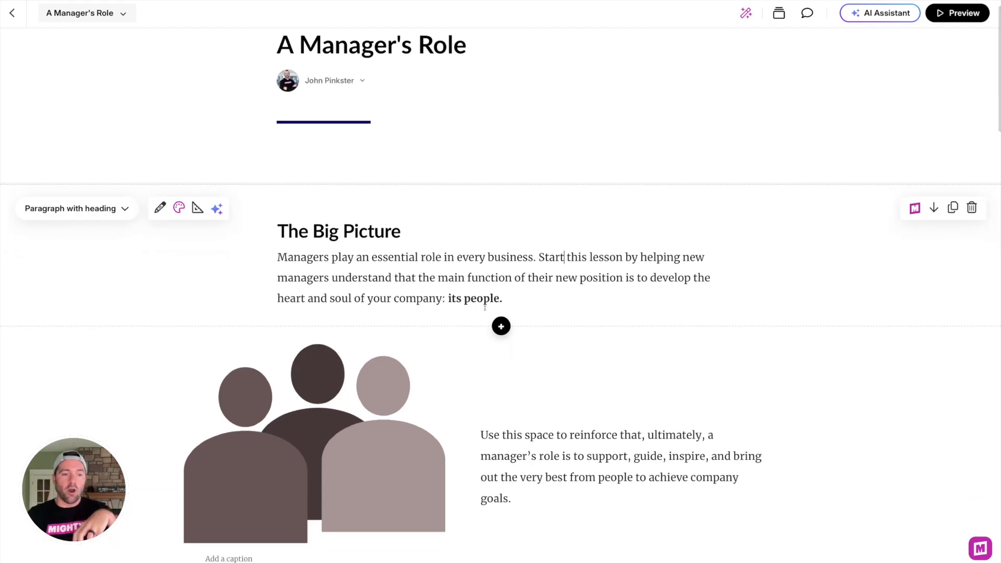
scroll(485, 307, down, 8)
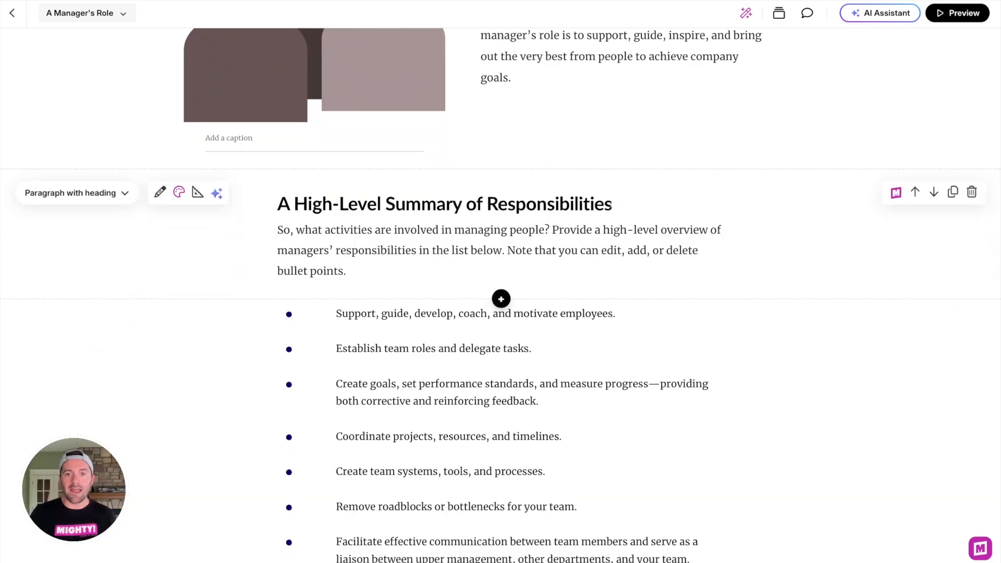
drag(626, 203, 278, 204)
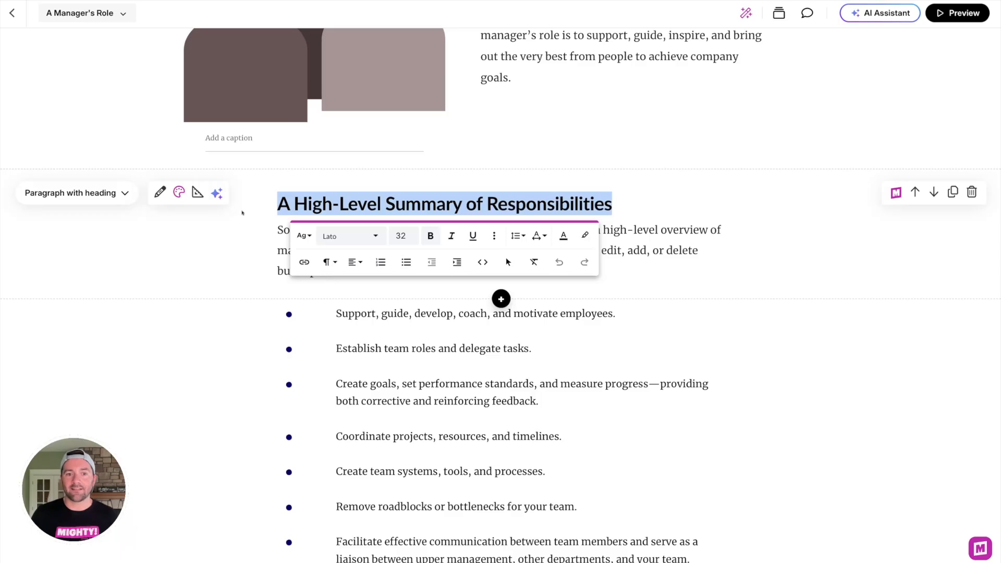
click(301, 235)
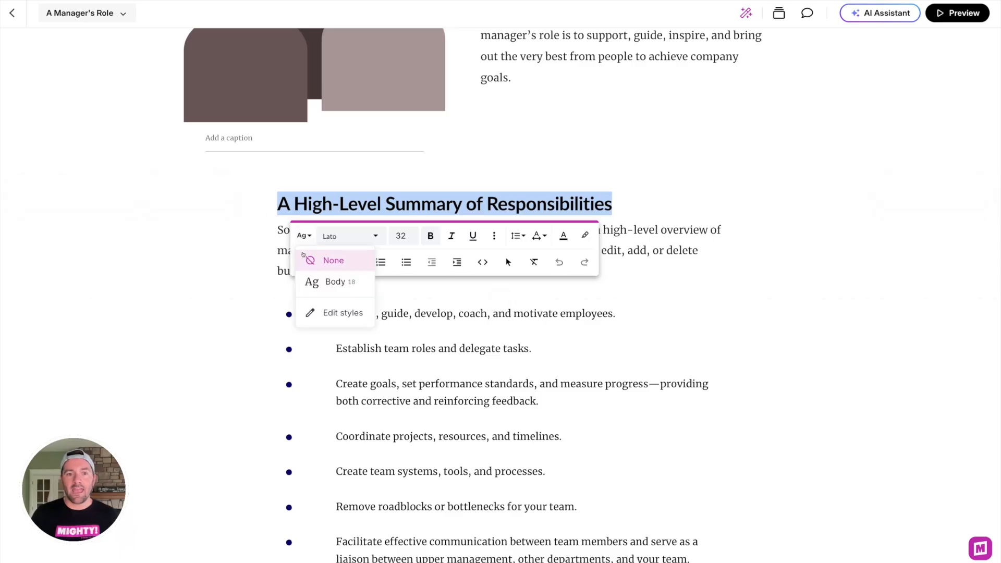
click(337, 283)
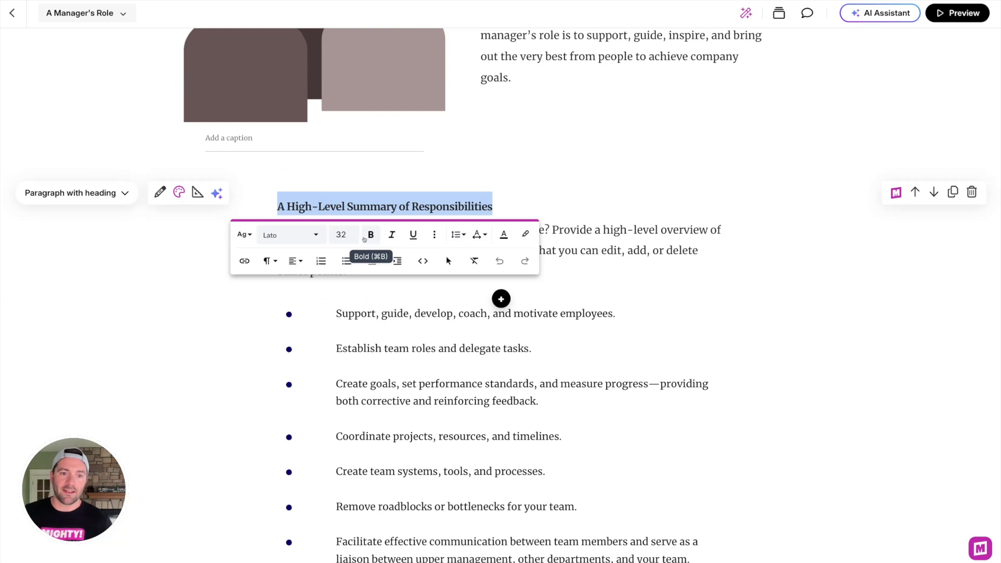
Step: Open the Type styles panel from the heading's style list and open the Body style for editing
click(244, 235)
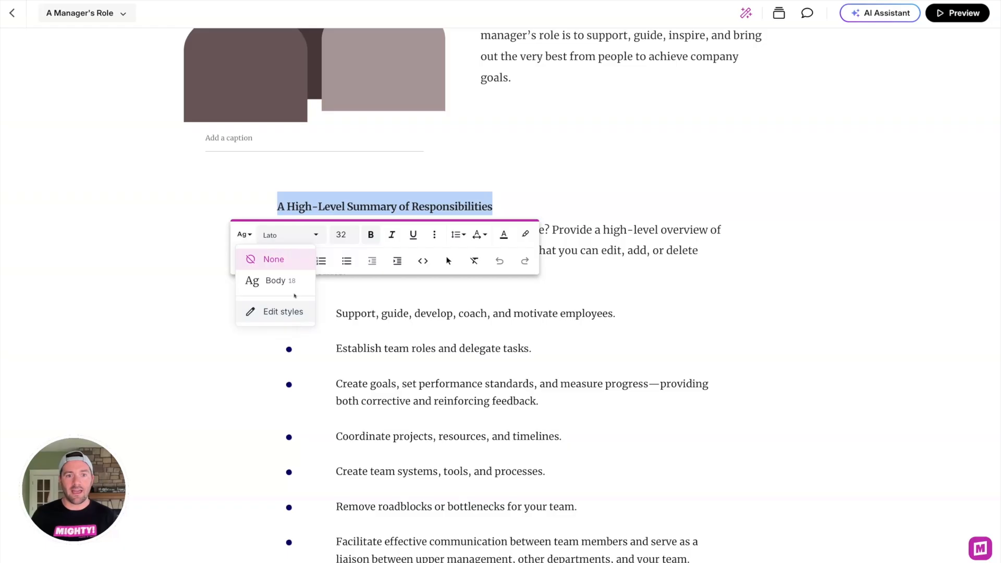
click(292, 307)
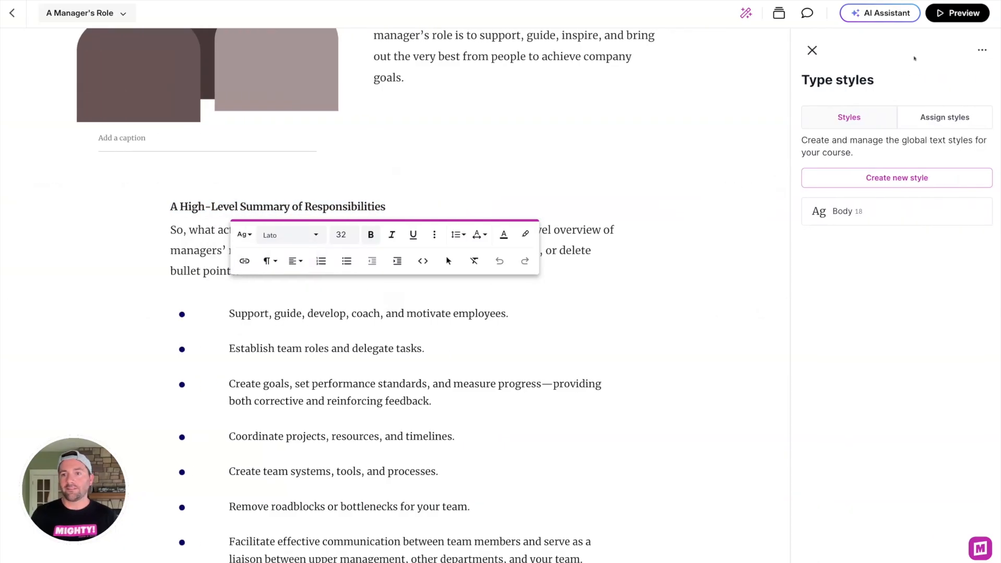
click(630, 261)
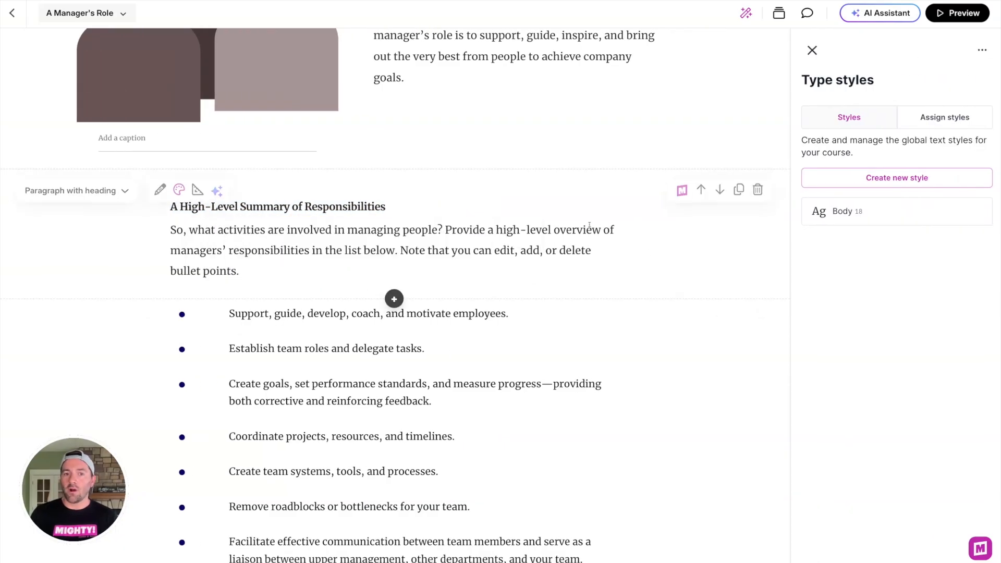
scroll(670, 264, up, 3)
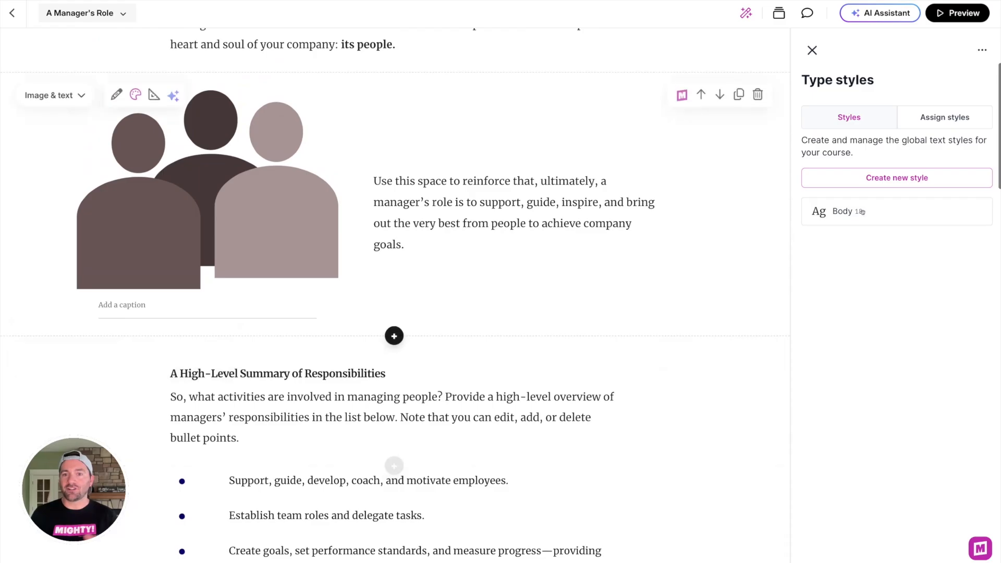
click(862, 211)
Step: Try setting the Body style's font size to 16, then step it back to 18
scroll(503, 239, up, 5)
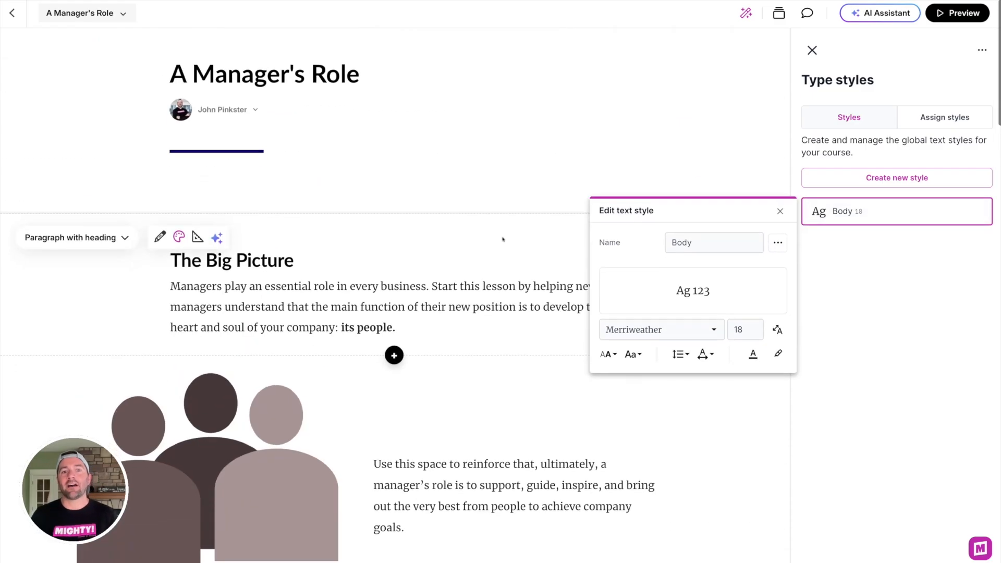
scroll(503, 239, down, 1)
click(744, 332)
double_click(744, 332)
text(16)
key(Return)
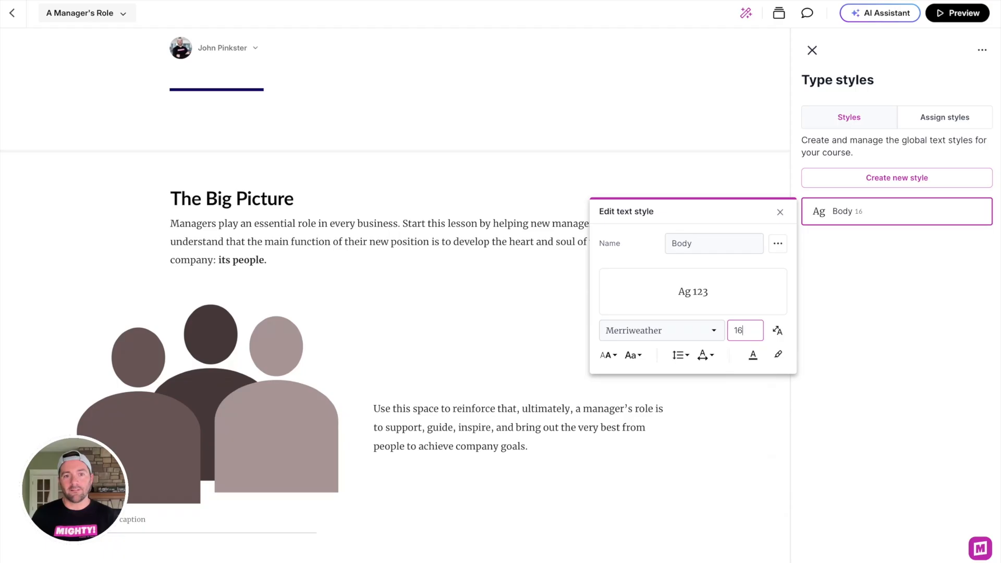
key(Up)
key(Up)
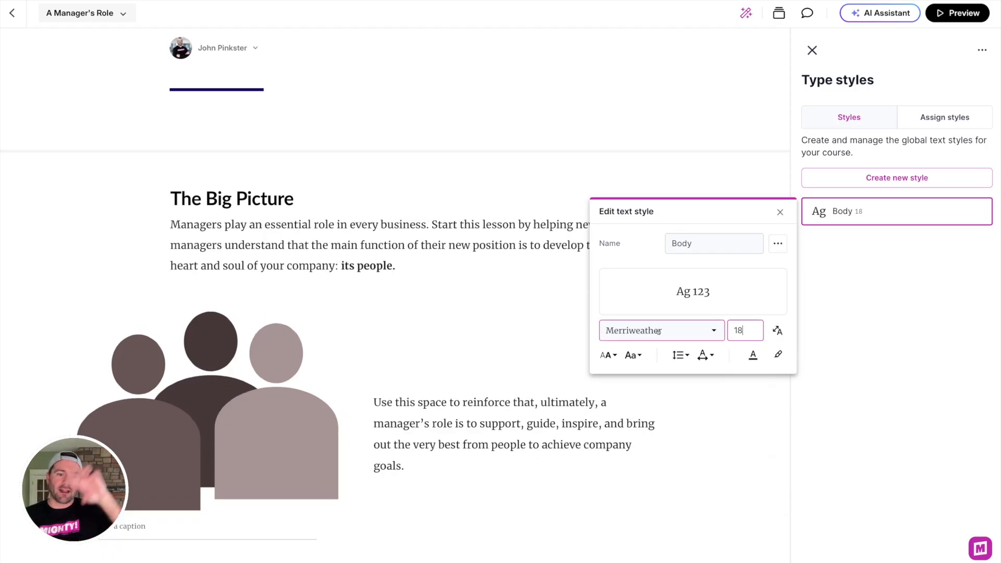
Step: Review the Body style's font list, text case options and responsive text sizing settings, then close the editor
scroll(516, 322, down, 10)
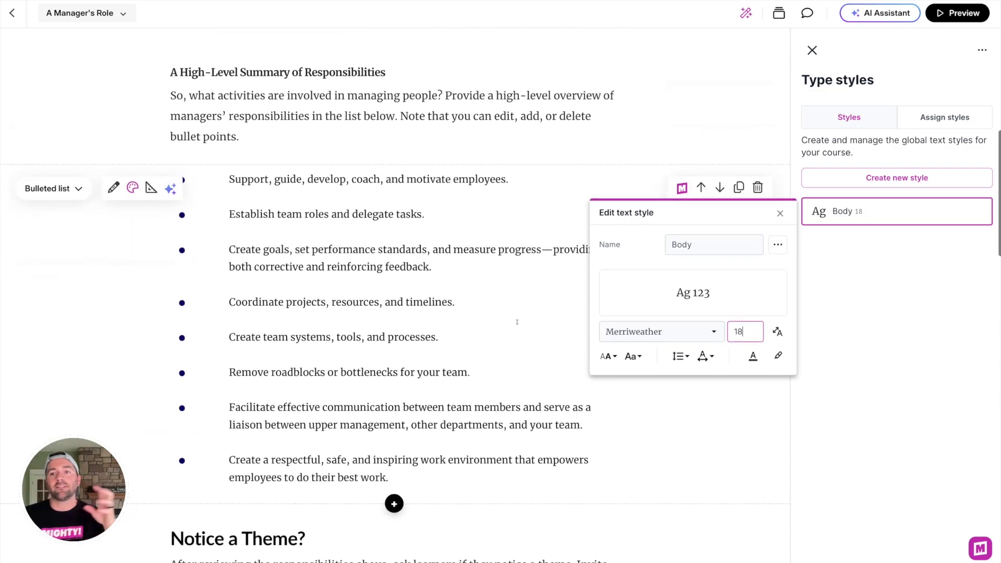
scroll(516, 322, up, 10)
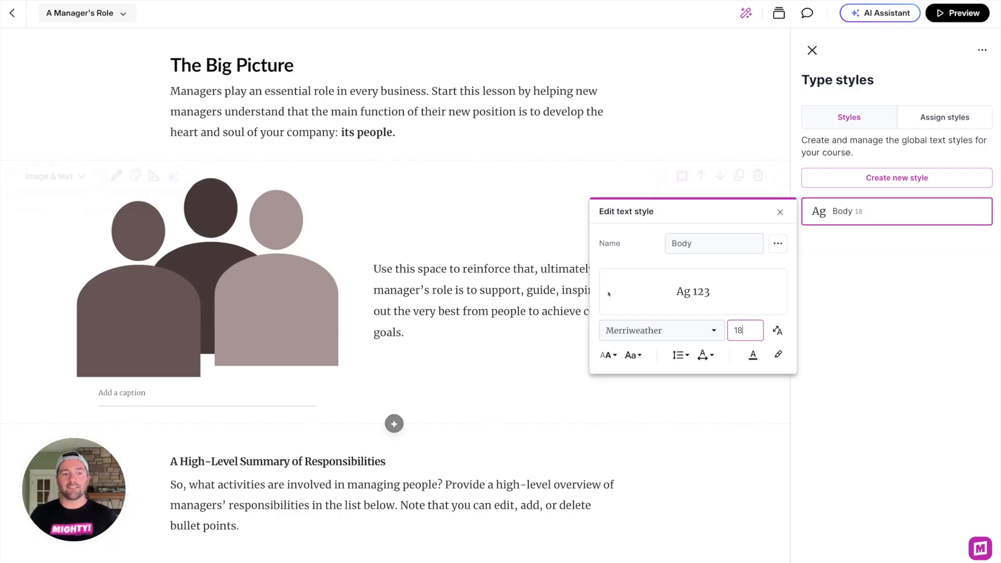
click(669, 331)
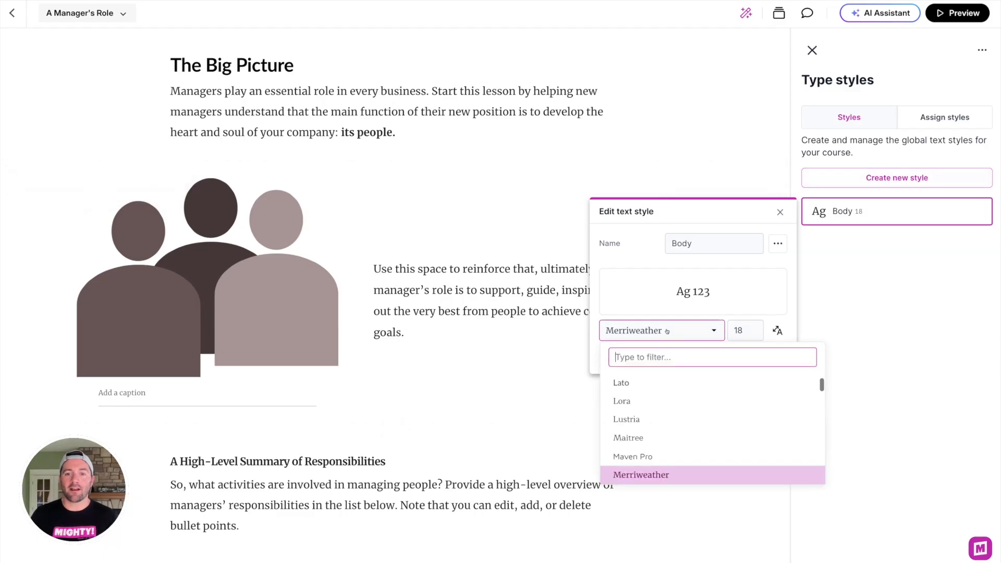
scroll(669, 430, down, 1)
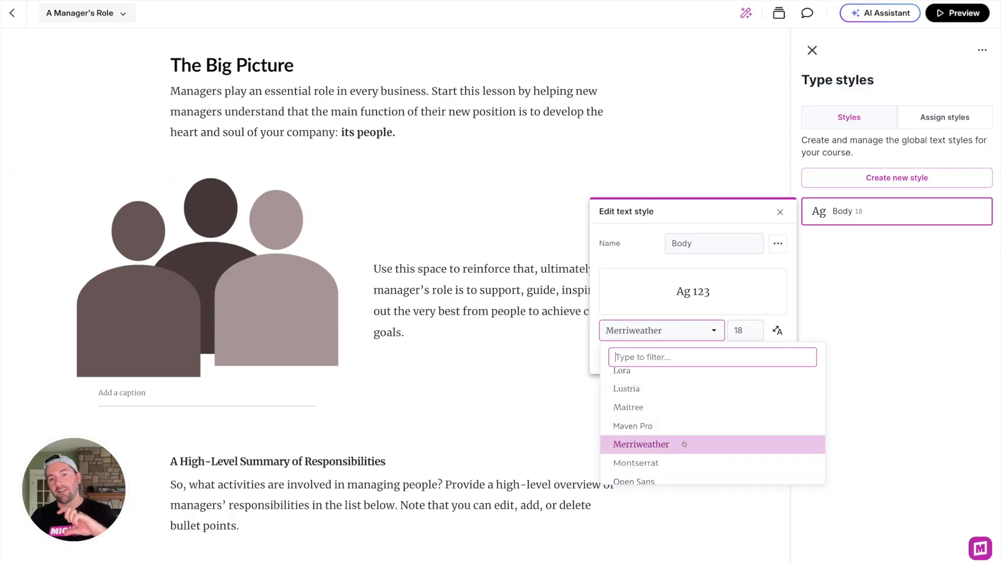
scroll(670, 401, up, 1)
click(593, 358)
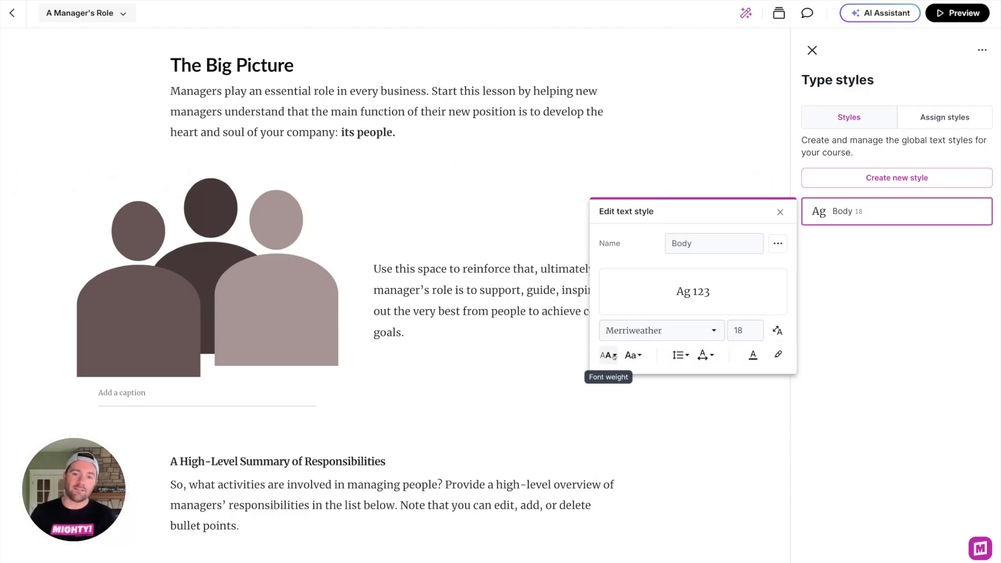
click(633, 356)
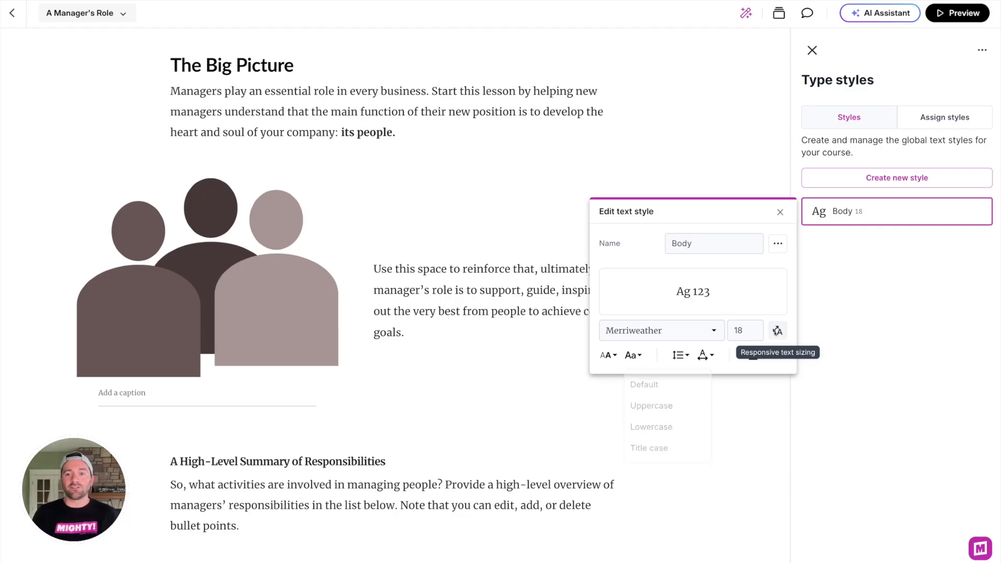
click(775, 332)
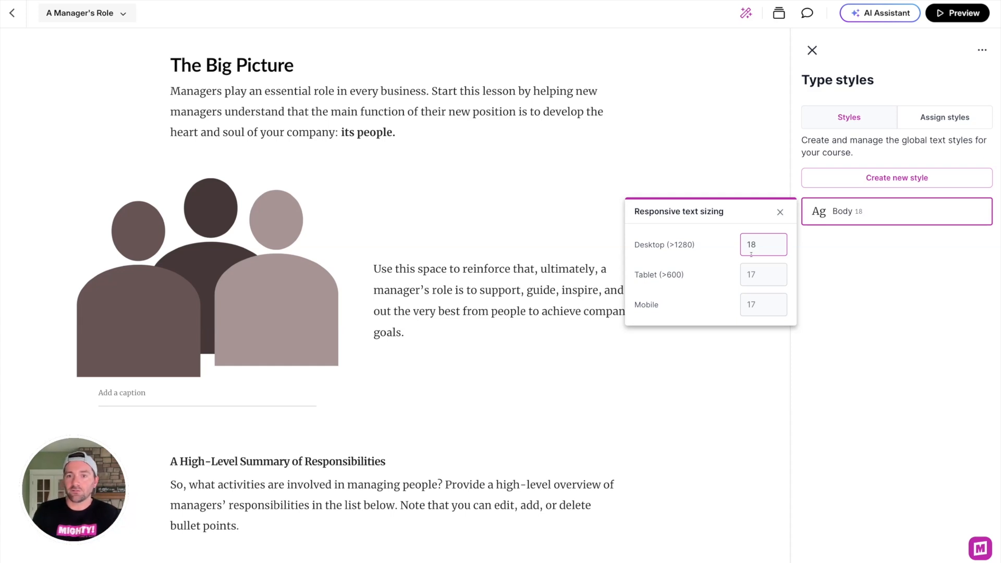
click(529, 269)
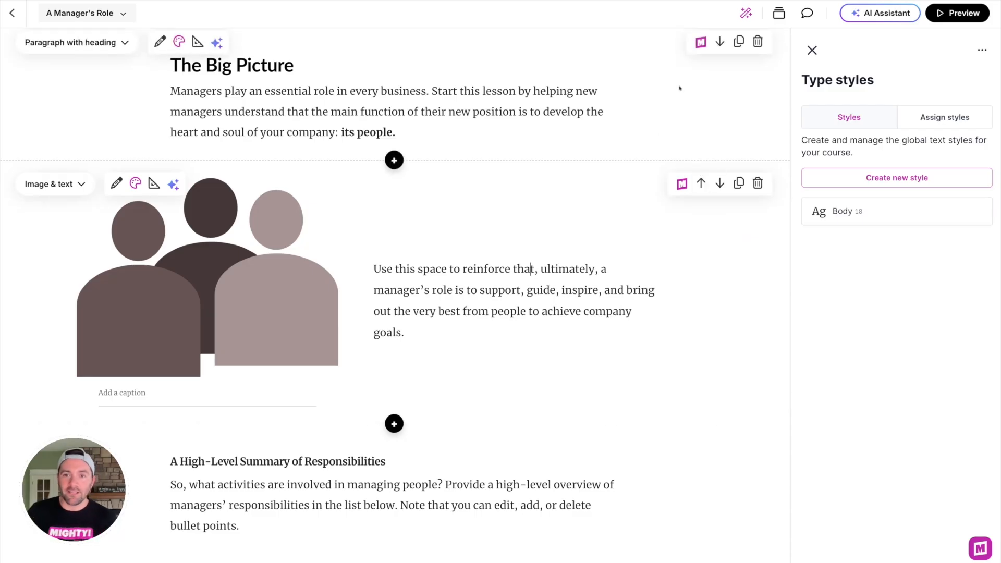
Step: Close the Type styles panel, return to the course and open the Global Styles type settings in Power-ups
click(979, 50)
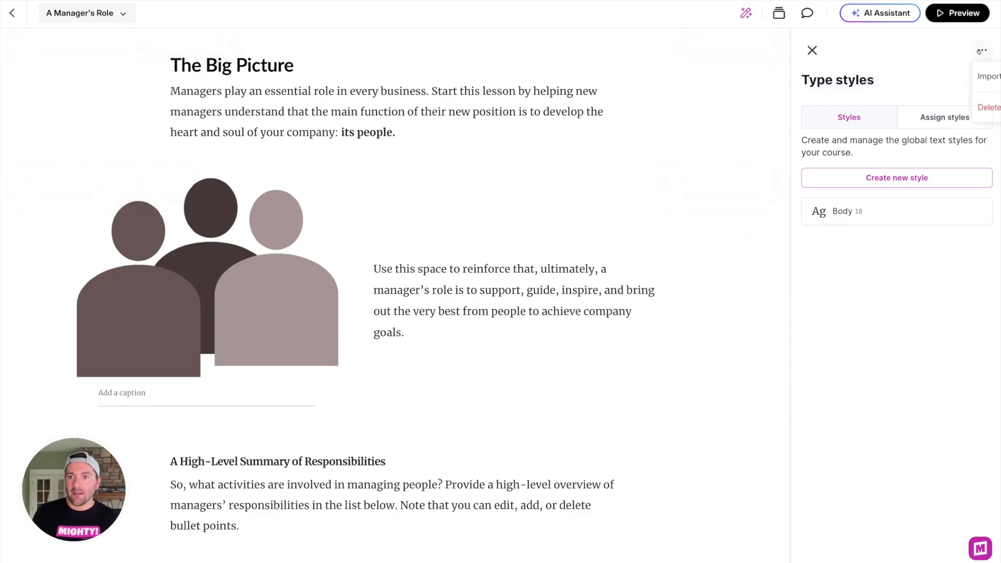
click(812, 50)
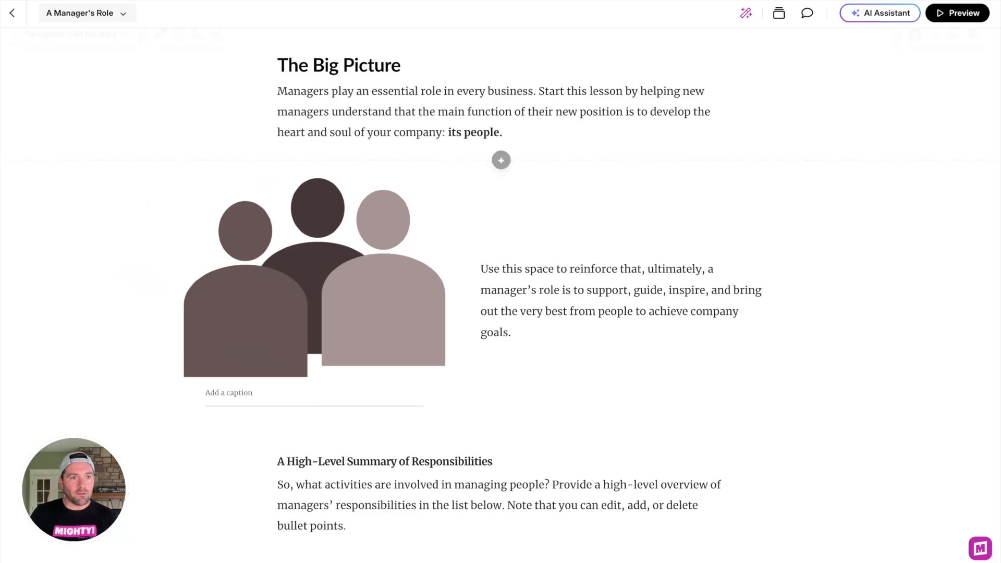
click(12, 14)
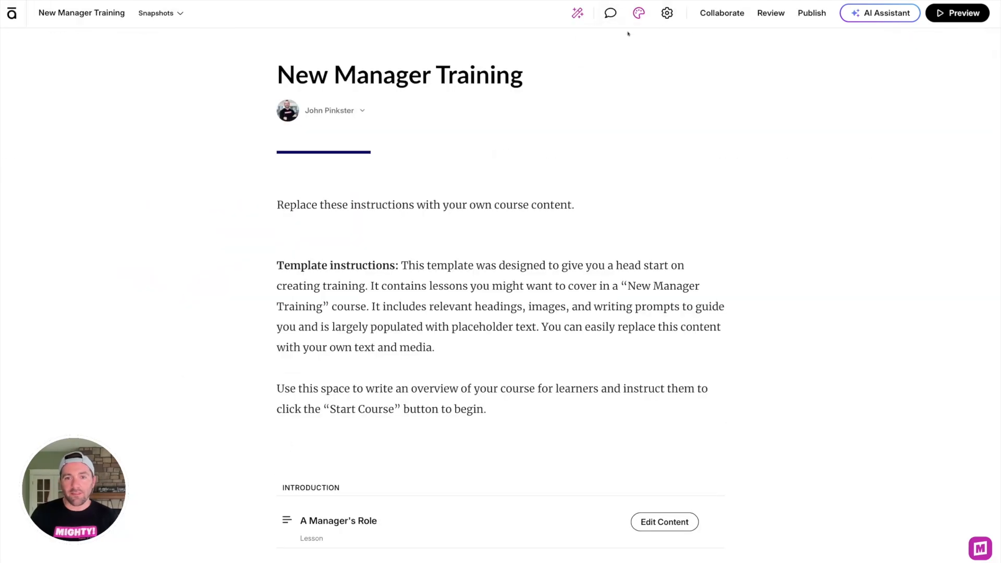
click(576, 14)
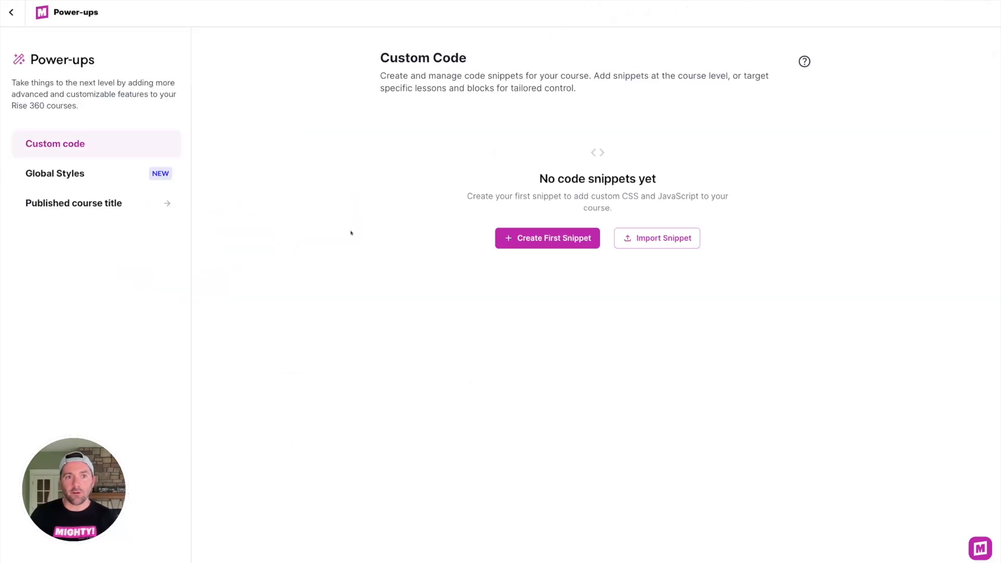
click(85, 175)
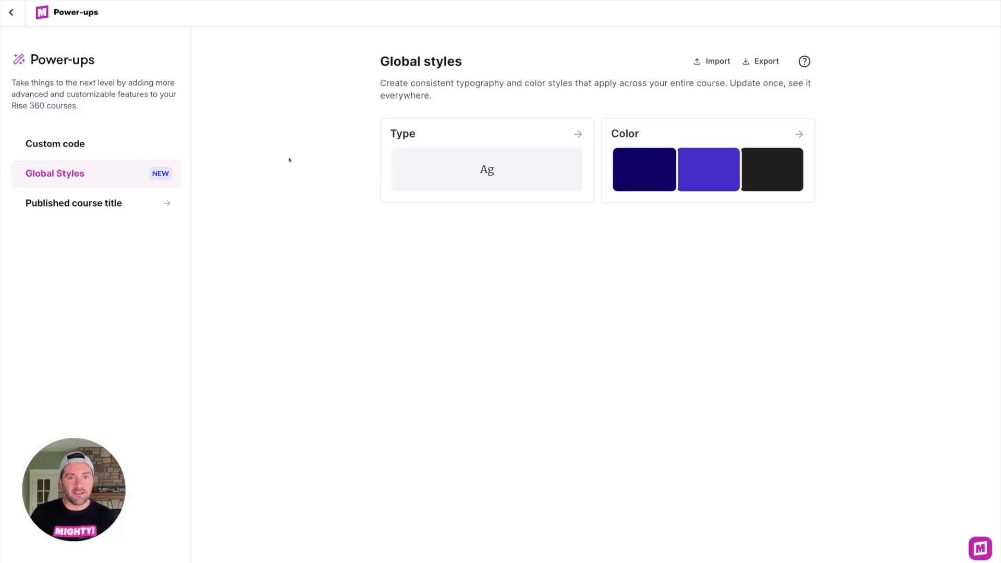
click(467, 141)
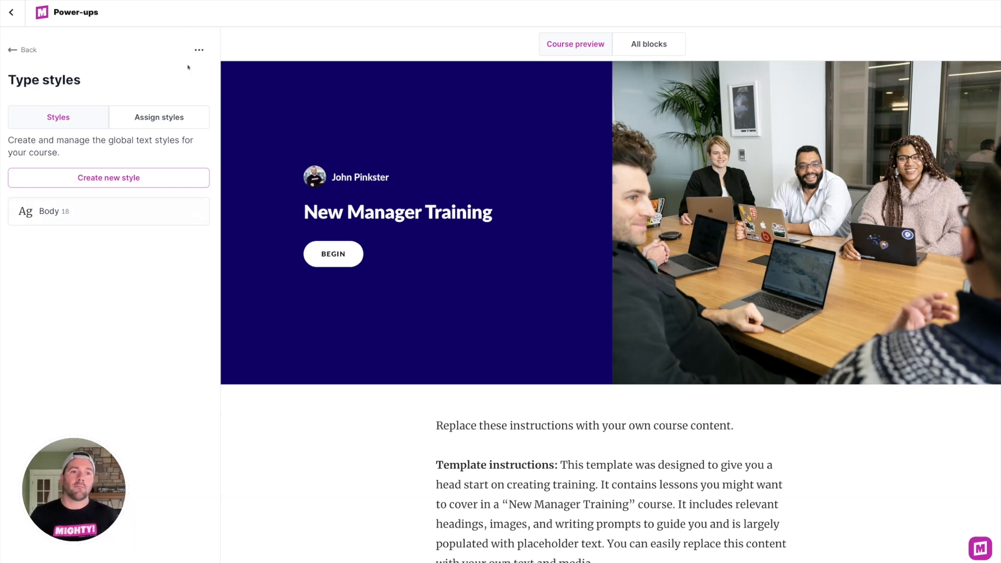
Step: Import the Mighty Starter type styles, replacing the course's current global type styles
click(198, 50)
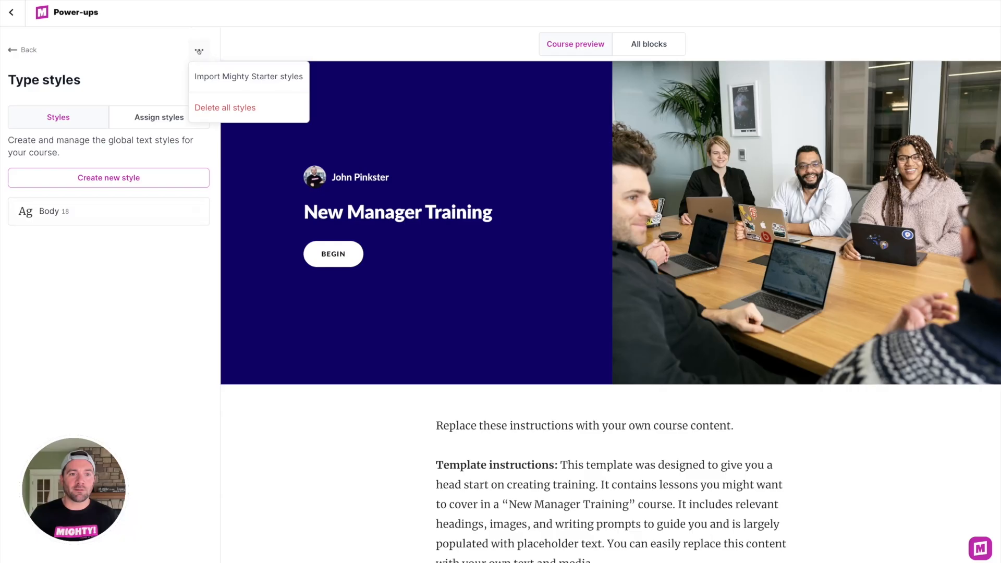
click(227, 78)
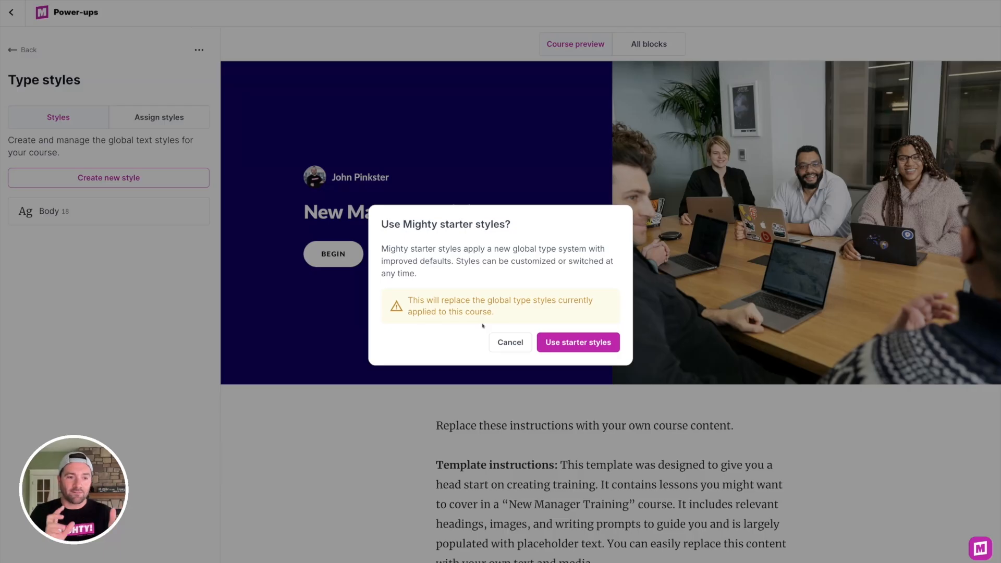
click(566, 346)
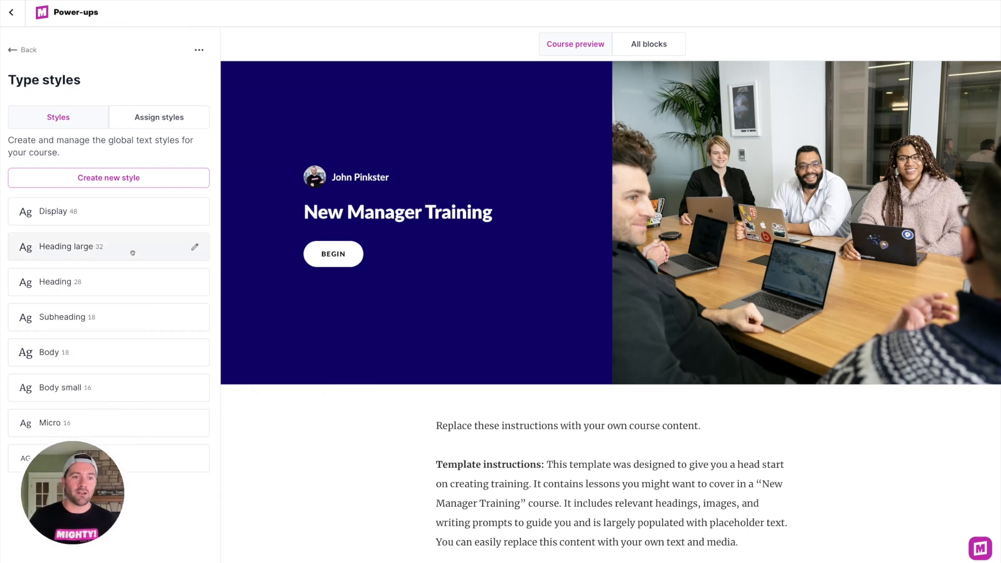
Step: Browse the imported type styles and the block list under Assign styles
click(133, 251)
click(150, 151)
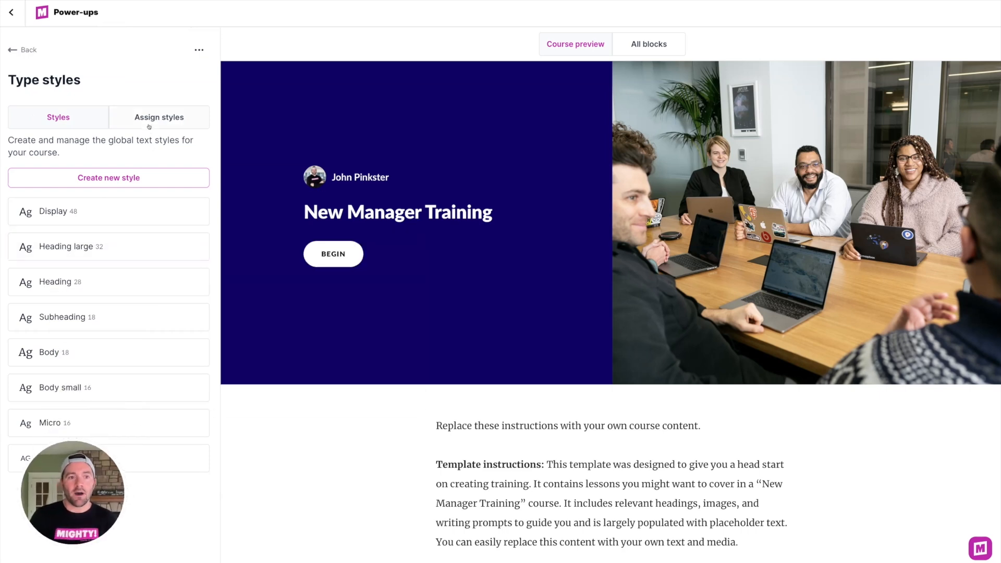
click(151, 121)
scroll(104, 328, down, 7)
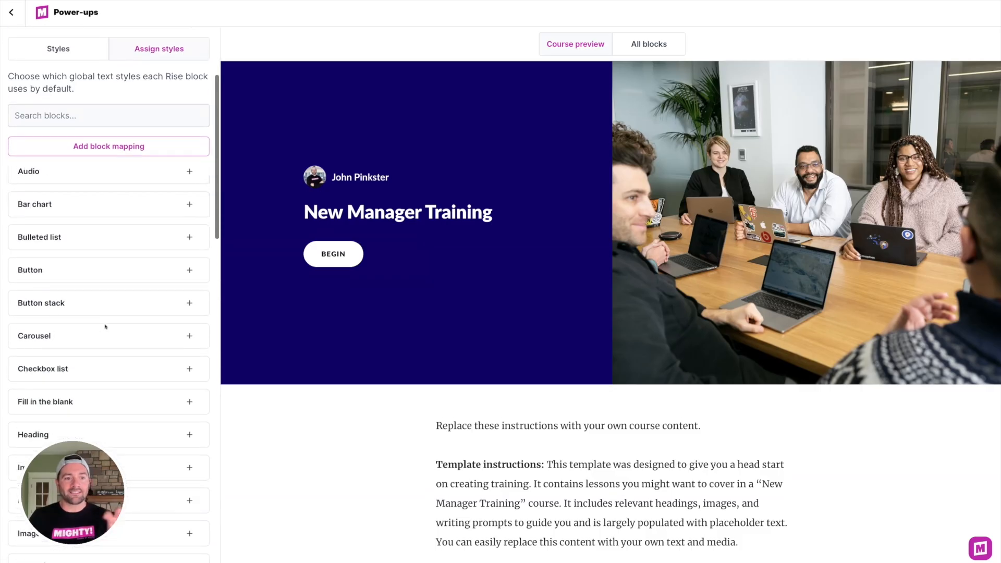
scroll(125, 347, down, 12)
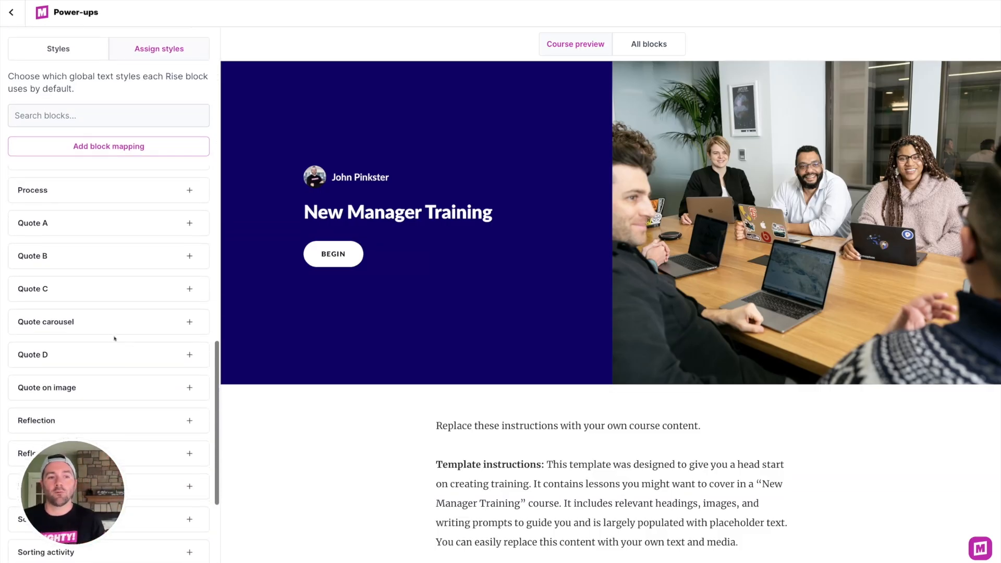
scroll(121, 326, up, 15)
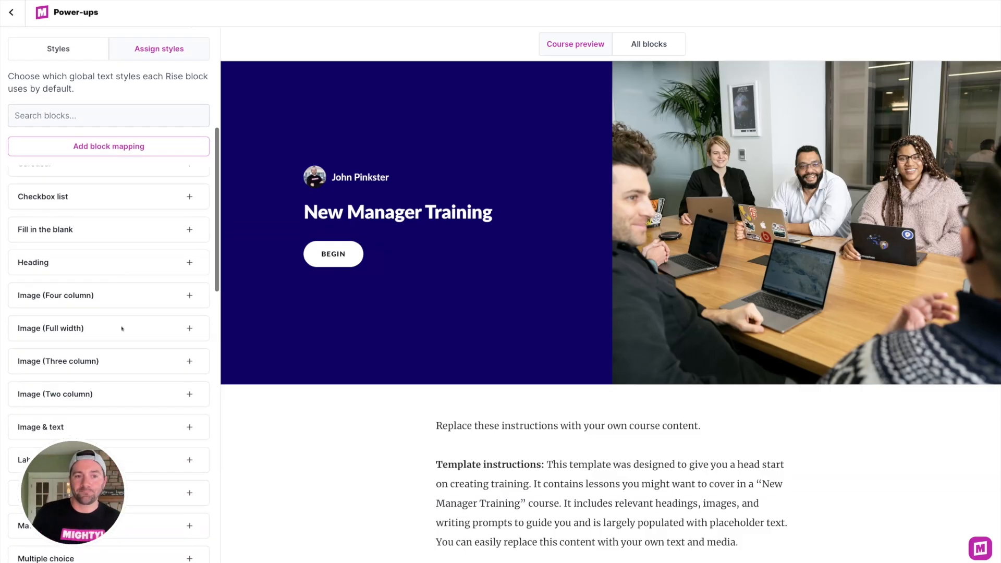
Step: Return to the course outline and open the A Manager's Role lesson
click(10, 13)
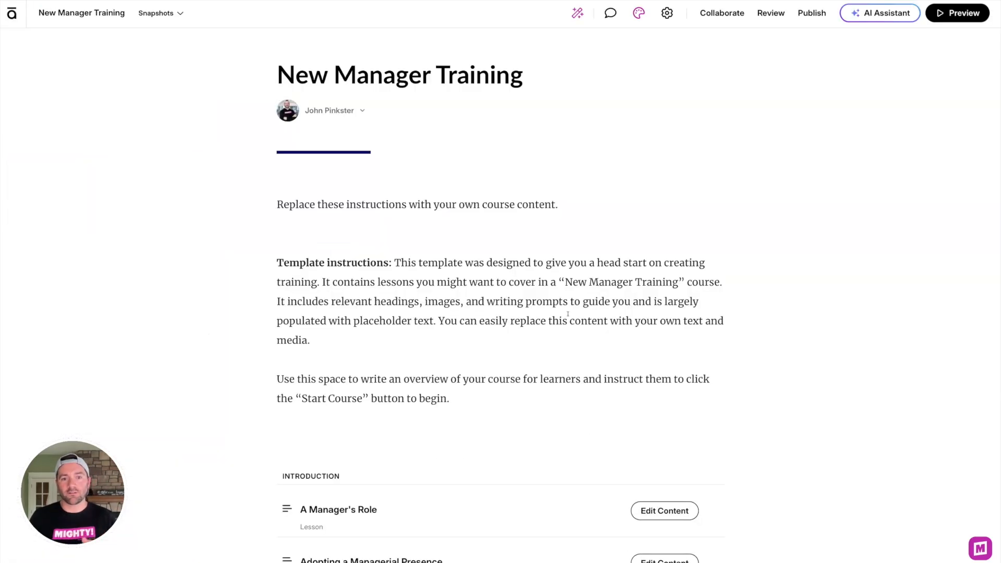
scroll(566, 316, down, 3)
click(640, 270)
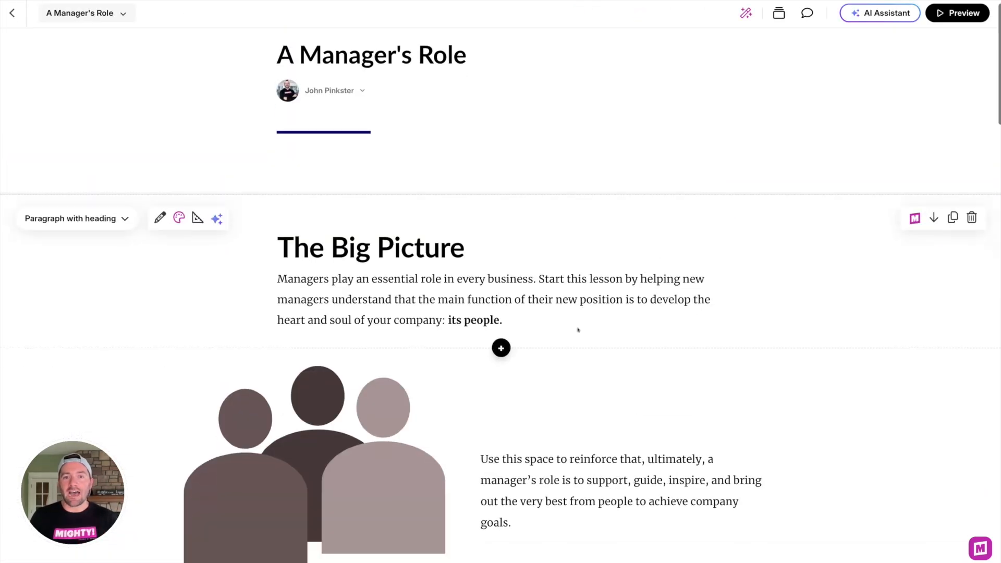
scroll(578, 329, down, 18)
scroll(540, 329, down, 20)
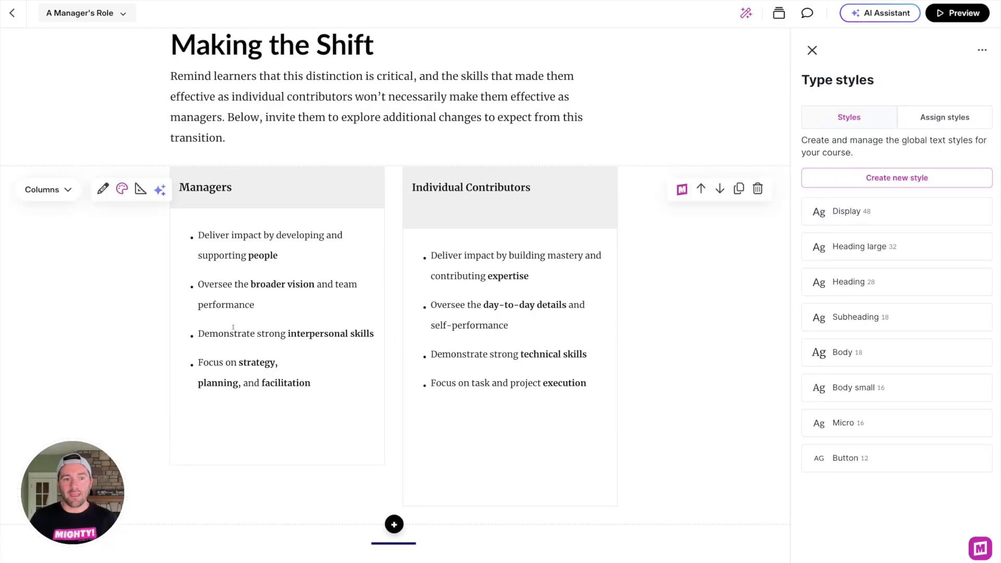
Step: Select a word in the Making the Shift paragraph and review the type styles now available
drag(259, 117, 296, 117)
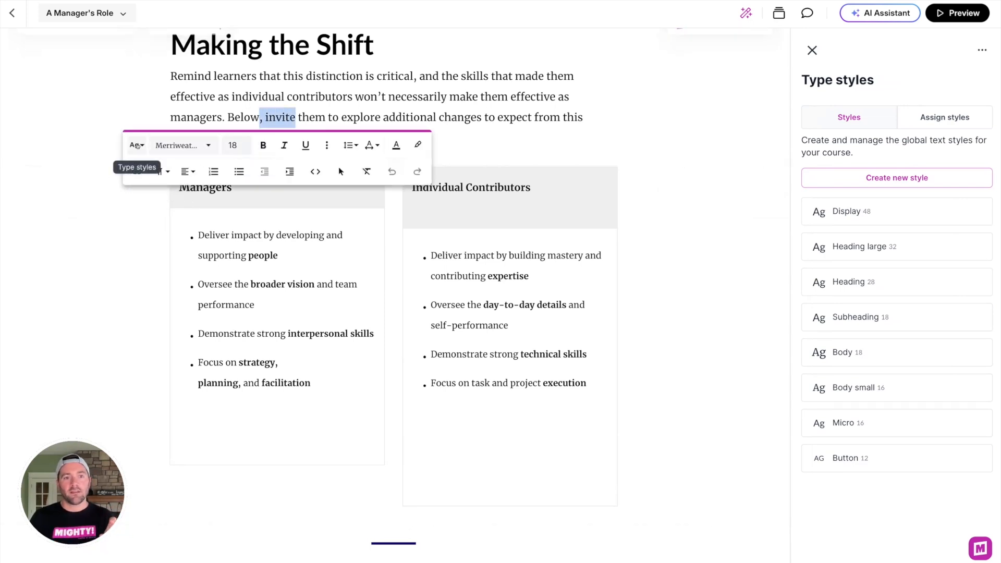
click(136, 145)
scroll(159, 233, down, 5)
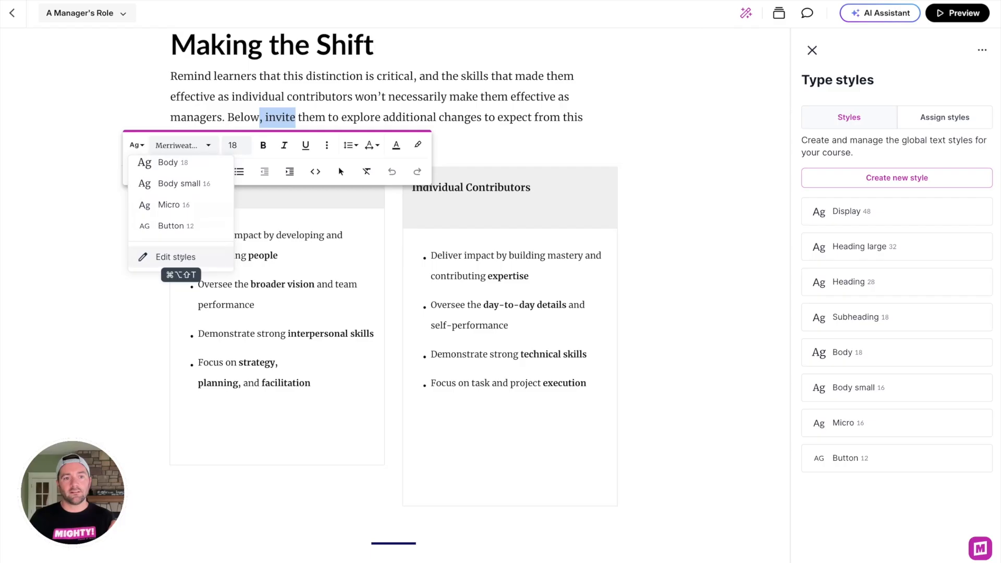
click(883, 80)
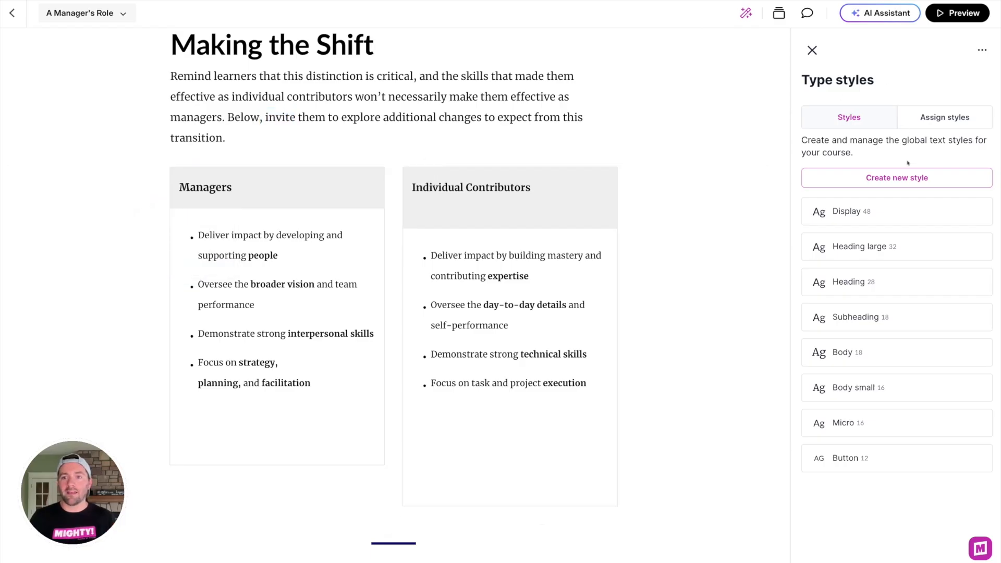
scroll(535, 293, up, 3)
scroll(535, 293, down, 2)
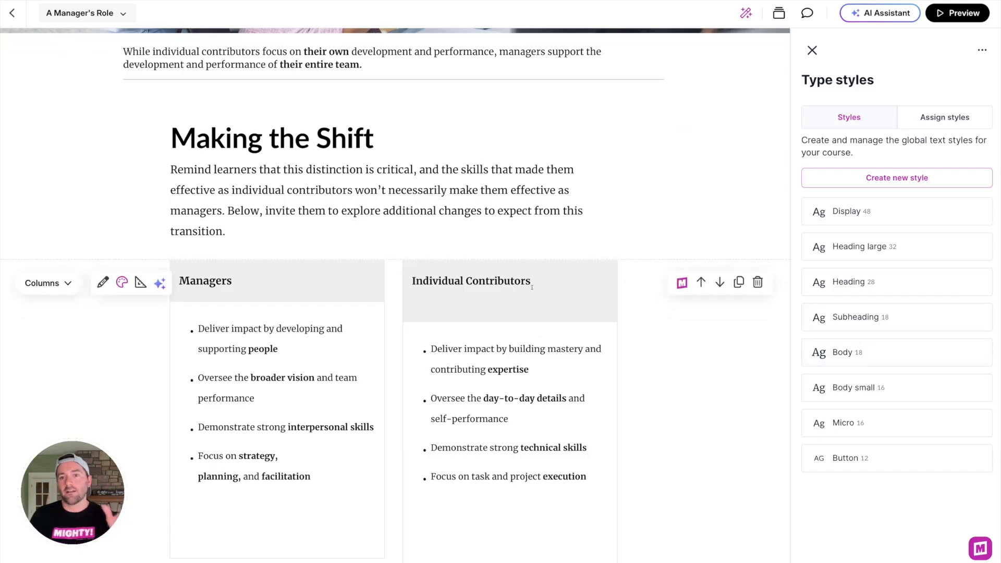
Step: Close the type styles panel, return to the course, and export the course's global styles from the Power-ups Global Styles page
click(811, 50)
click(11, 13)
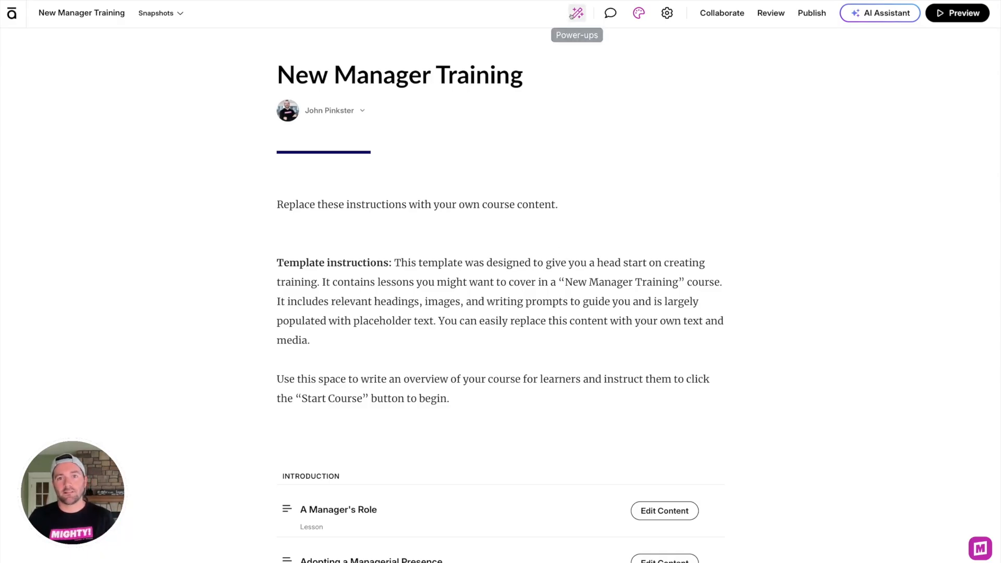
click(576, 13)
click(99, 185)
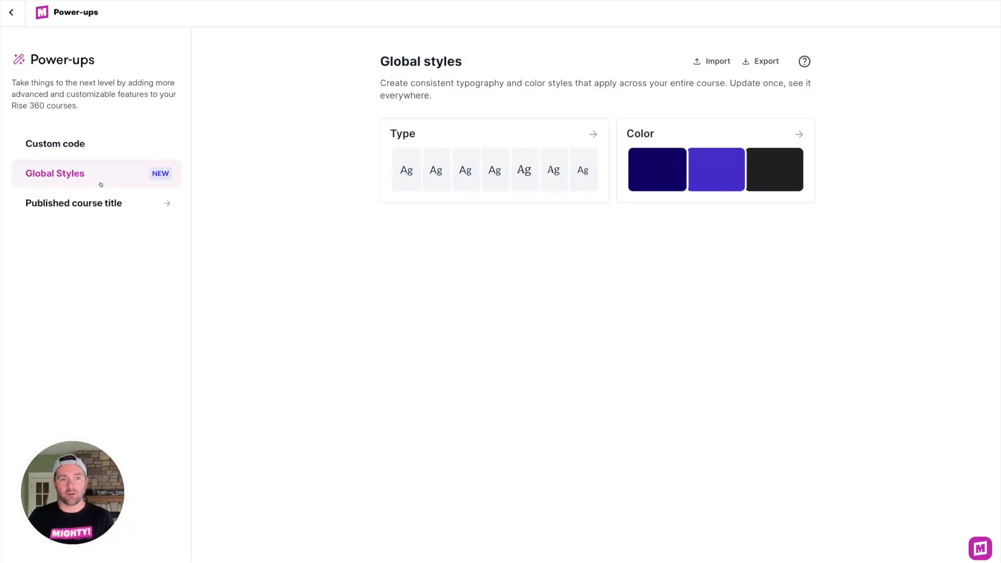
click(766, 62)
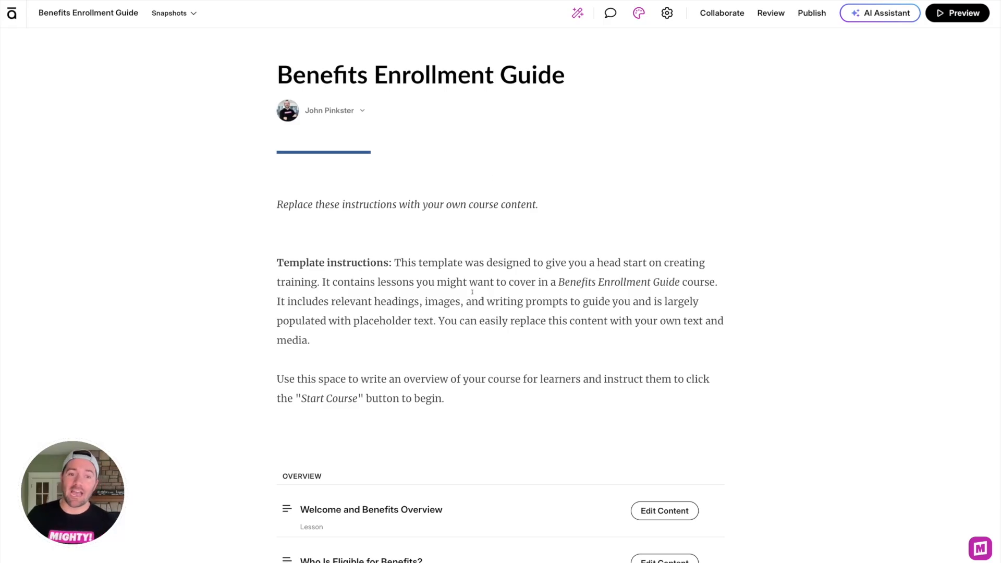
Step: In the Benefits Enrollment Guide course, import the exported new-manager-training global styles .json file into Global Styles and return to the course
scroll(446, 310, down, 9)
scroll(446, 308, up, 9)
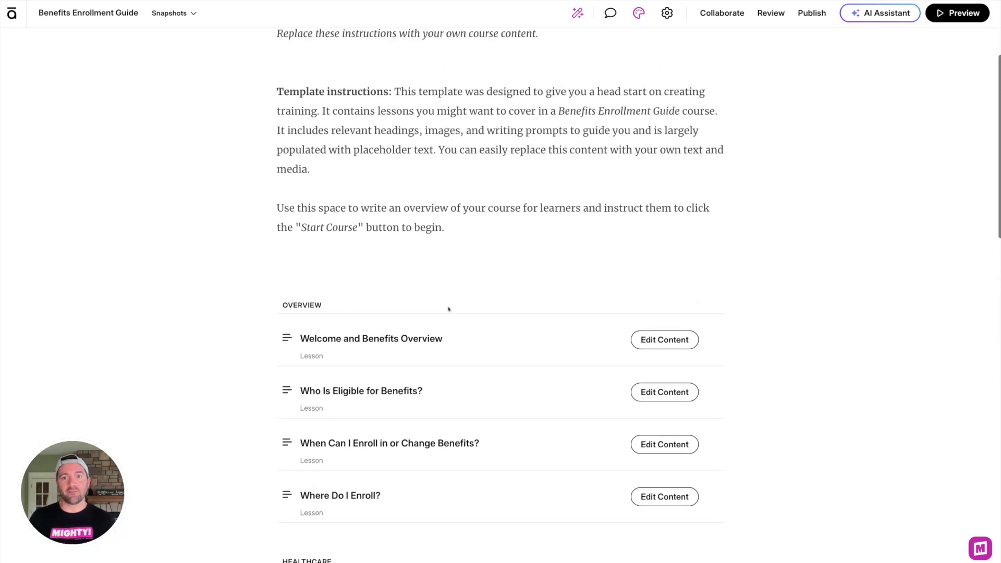
click(575, 12)
click(121, 170)
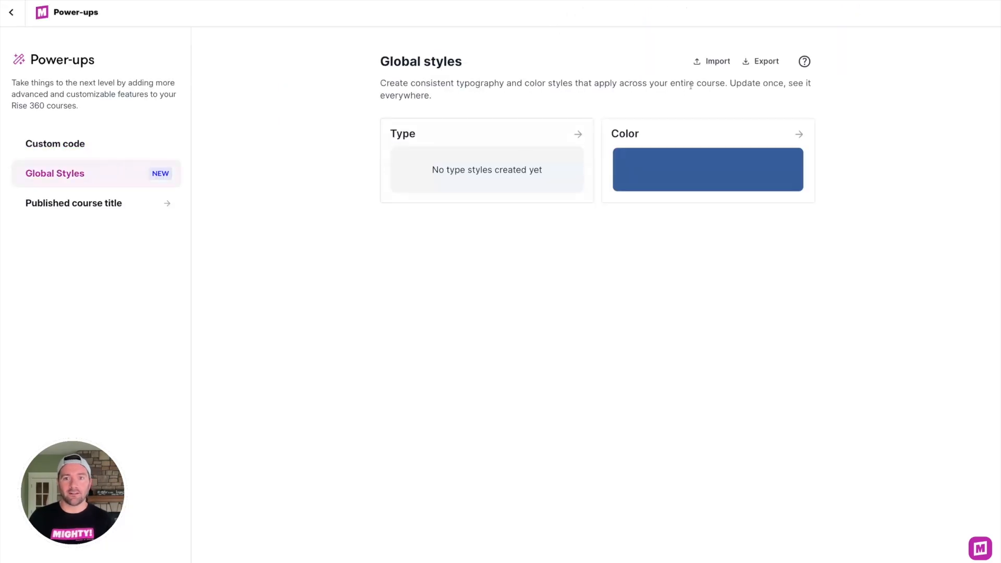
click(711, 62)
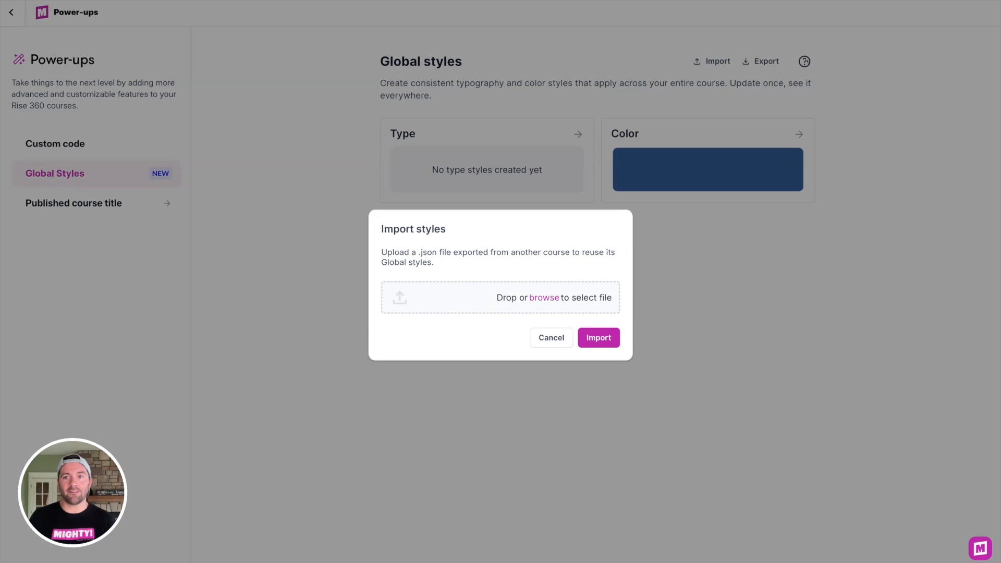
drag(766, 36, 452, 300)
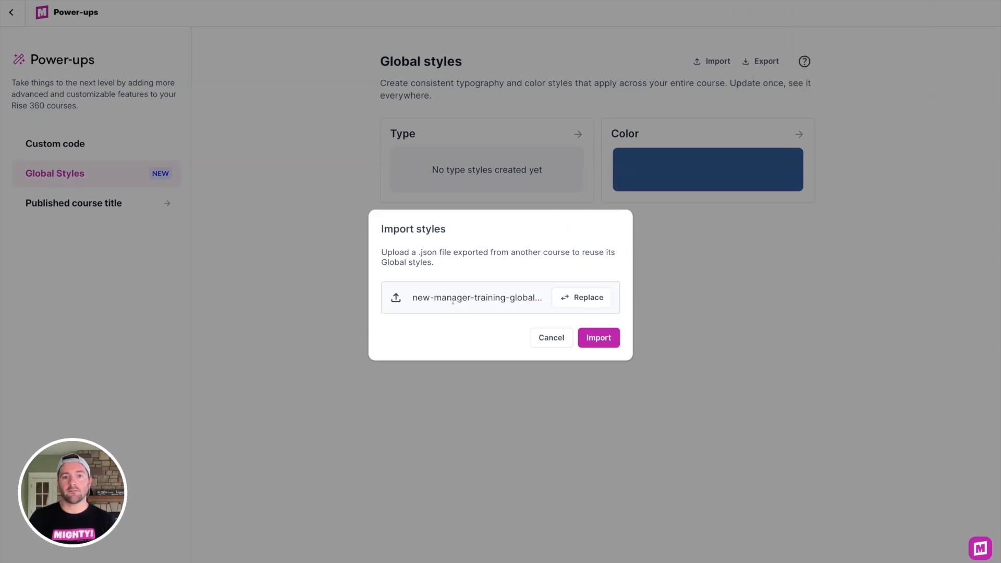
click(598, 338)
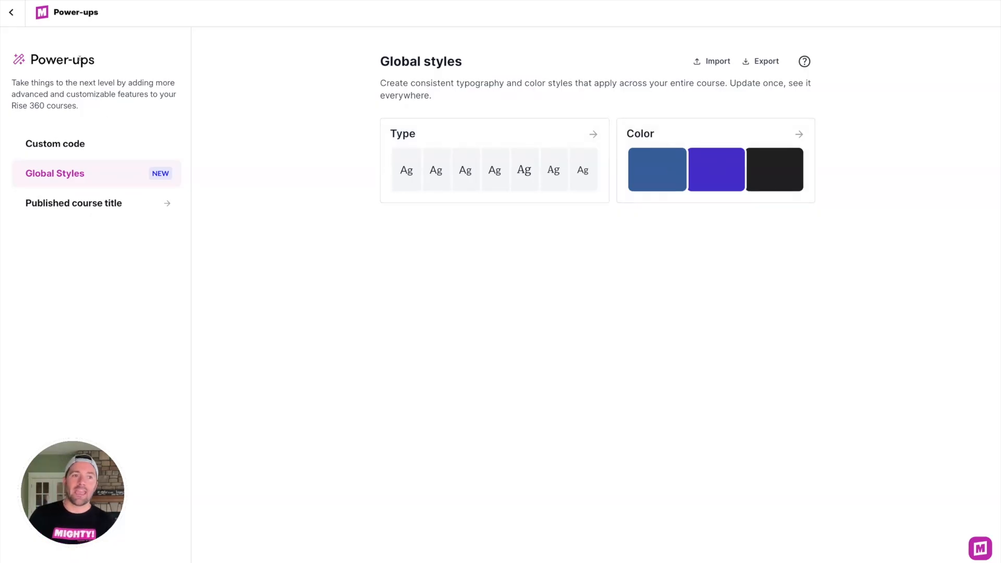
click(12, 12)
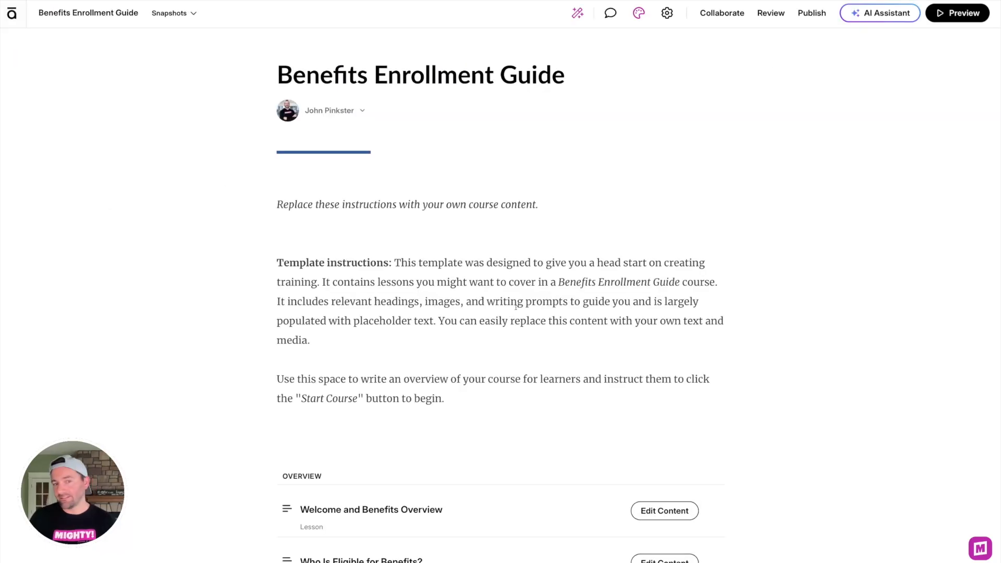